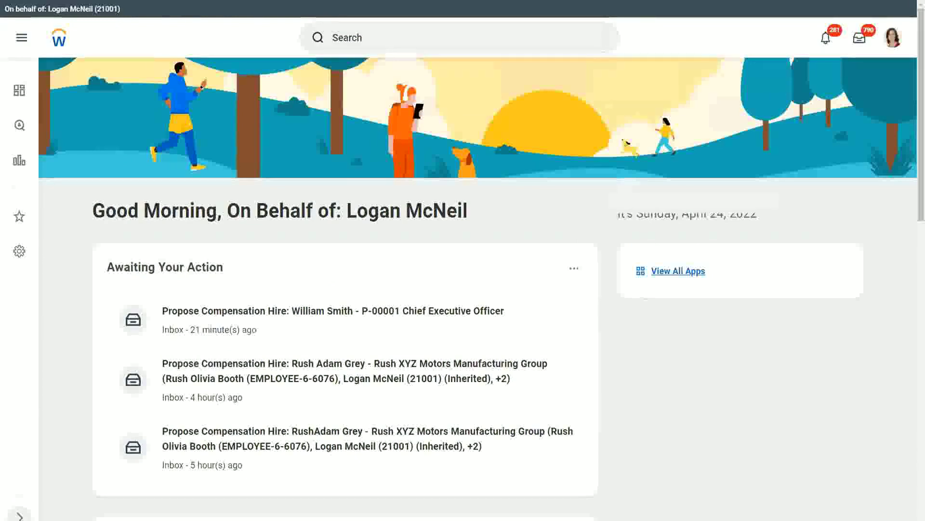
Step: Paste 'Dependent Information : Dependent' and 'Employee Information : Worker' into the note below two blank lines
key("alt+Tab")
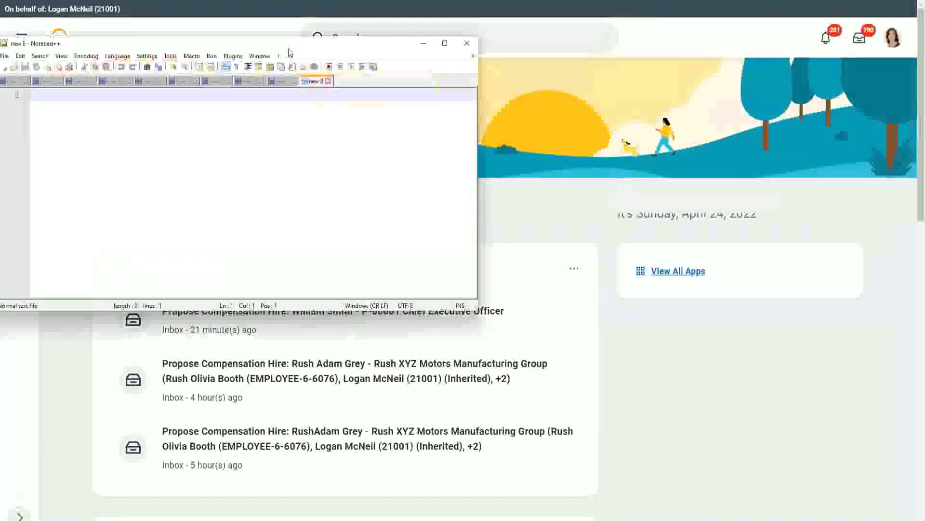
key("Return")
key("Return")
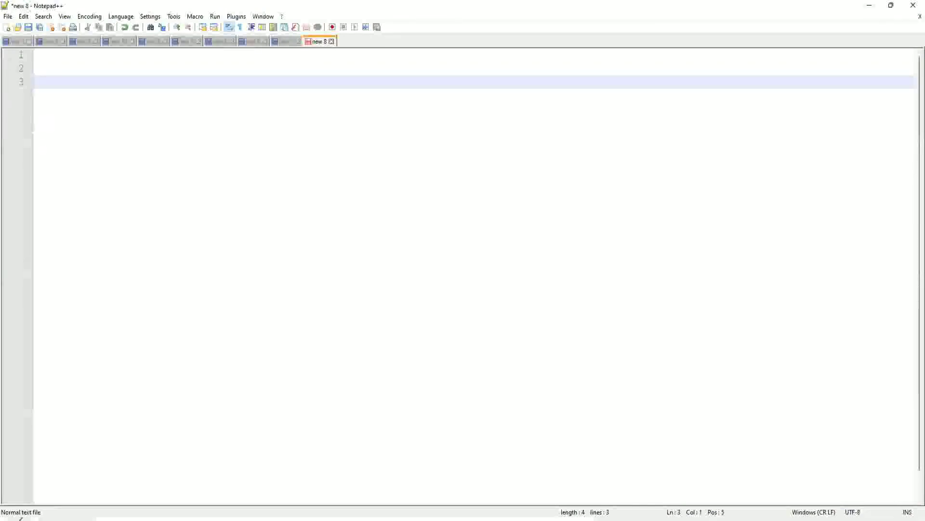
left_click(58, 70)
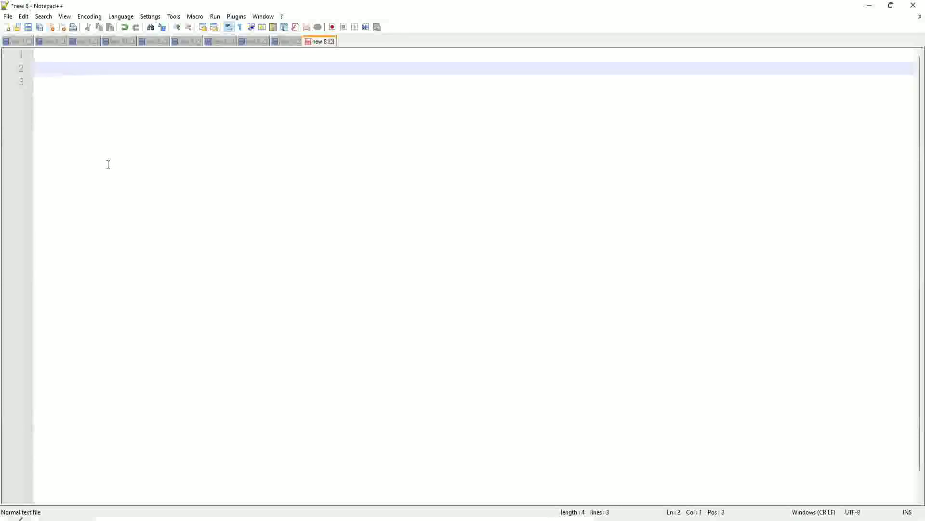
type("Dependent Information \t: Dependent       Employee Information \t: Worker")
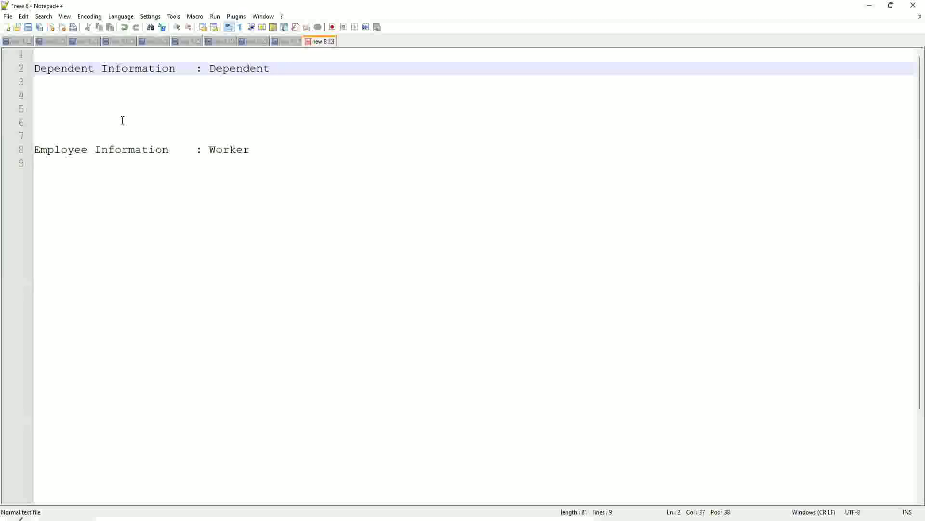
Step: Point out Worker on line 8 and Dependent on line 2 in the note
left_click(275, 150)
left_click(215, 157)
left_click(236, 67)
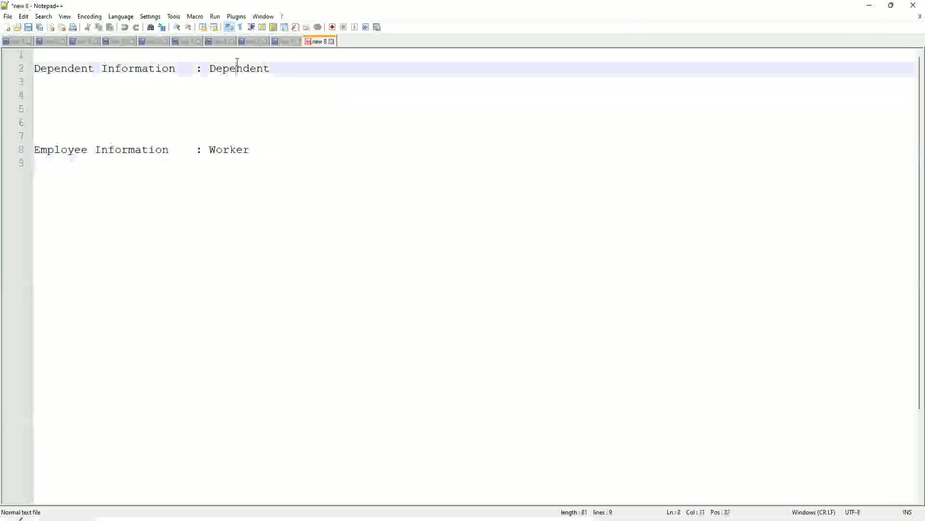
left_click(221, 149)
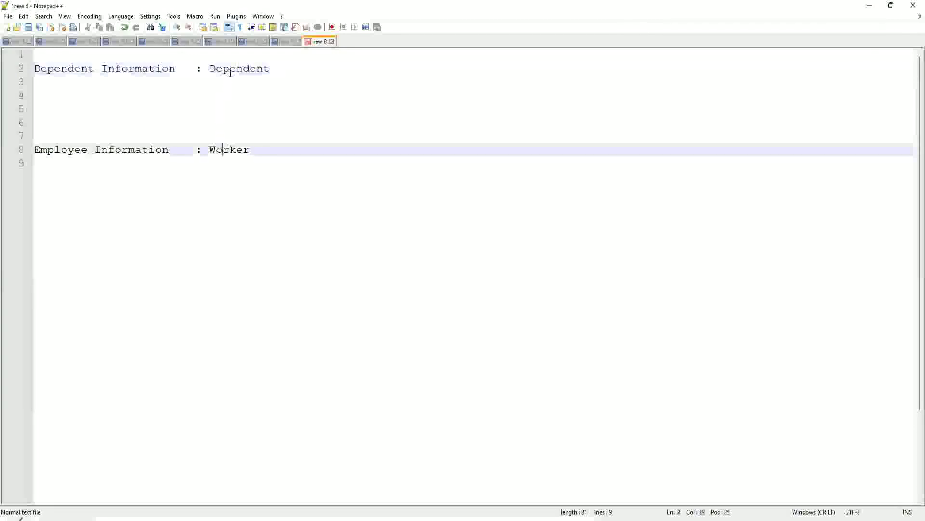
left_click(228, 70)
left_click(227, 158)
left_click(227, 71)
left_click(219, 158)
left_click(226, 72)
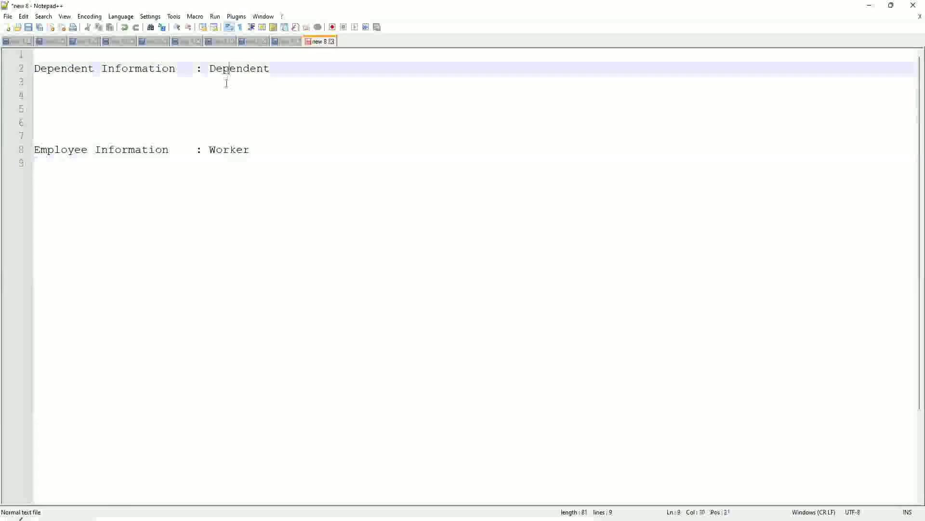
left_click(224, 150)
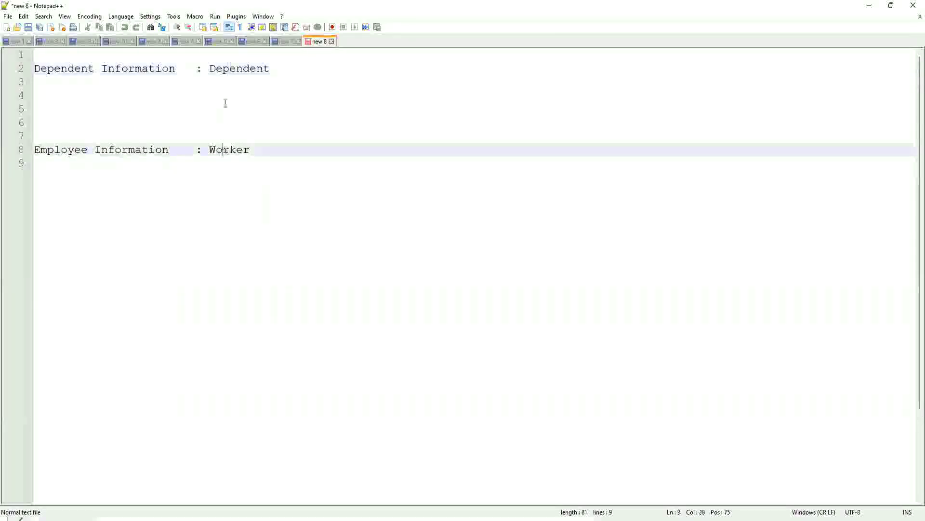
left_click(236, 71)
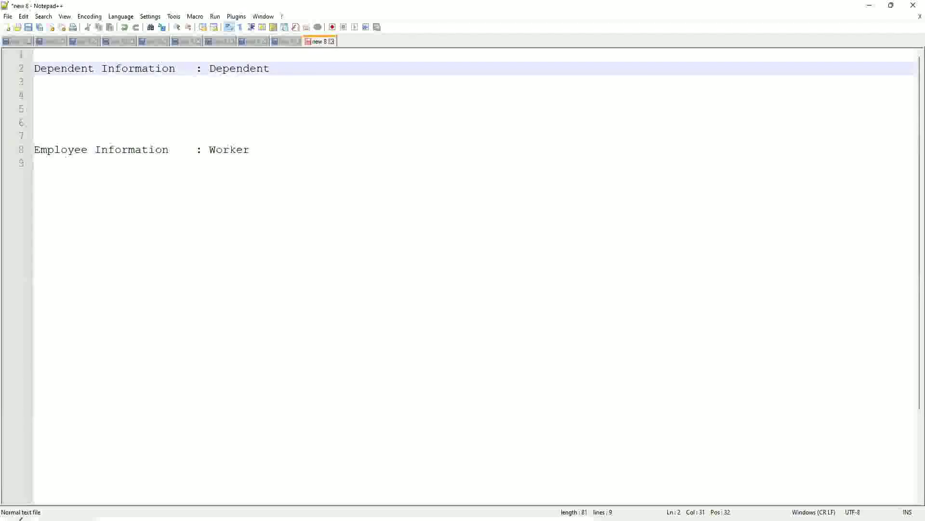
Step: Draw a double-headed arrow from Dependent to Worker, labelled 'Worker:Dependent(s) = 1:many' on one line
left_click_drag(224, 78, 226, 144)
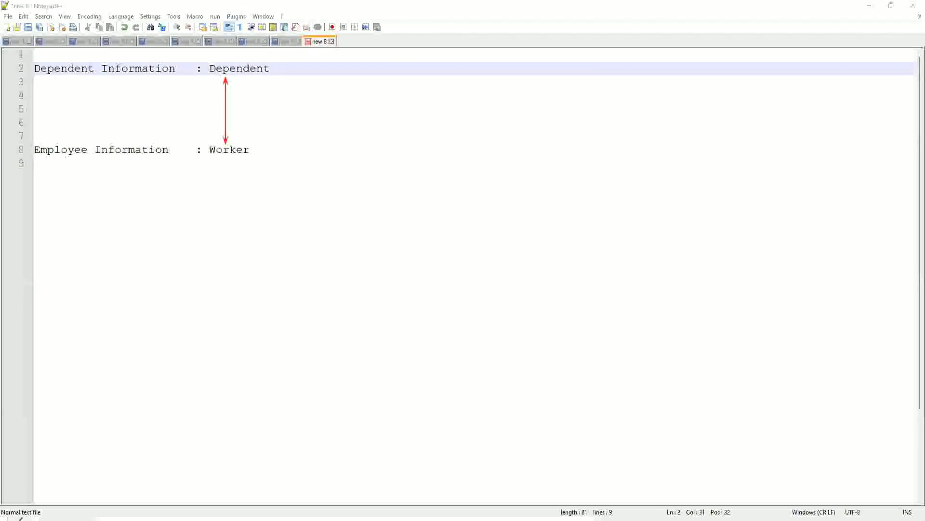
left_click(234, 114)
type("Worker")
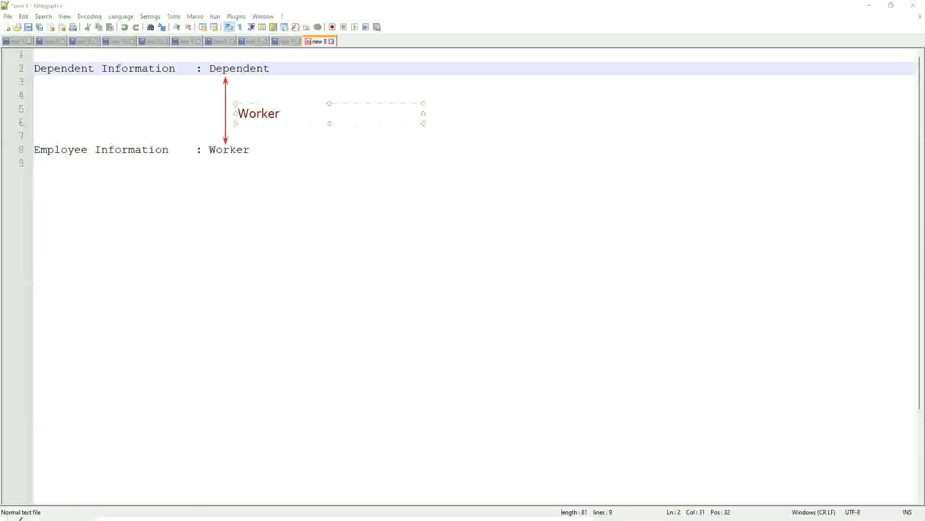
type(":Dependent(s")
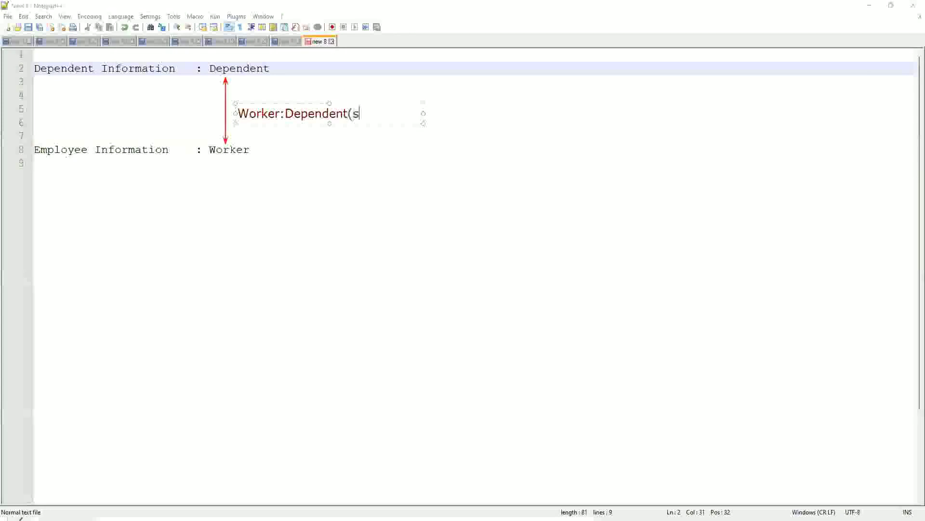
type(") = 1:many")
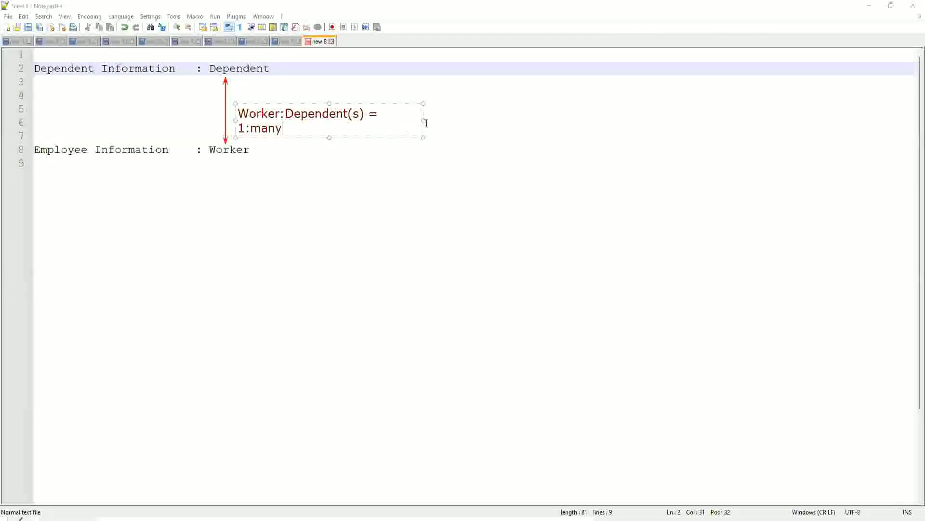
left_click_drag(423, 121, 501, 117)
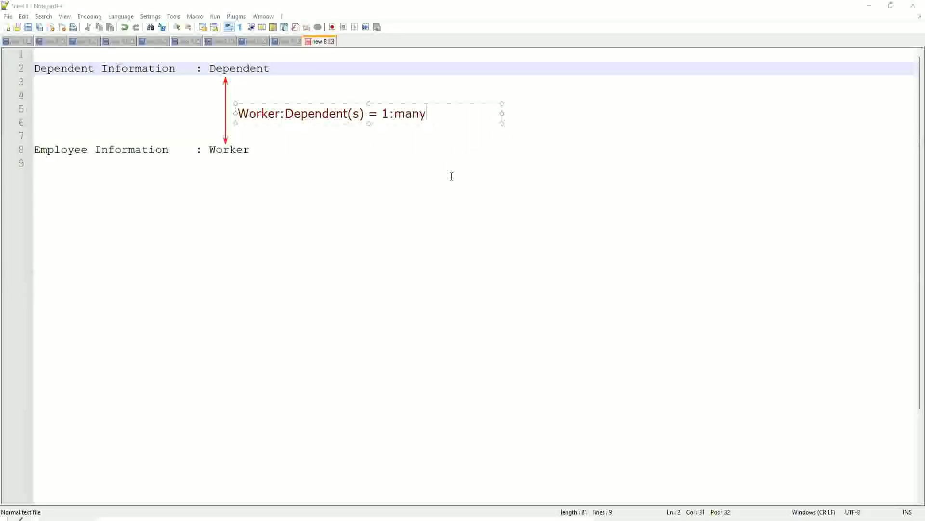
left_click(259, 149)
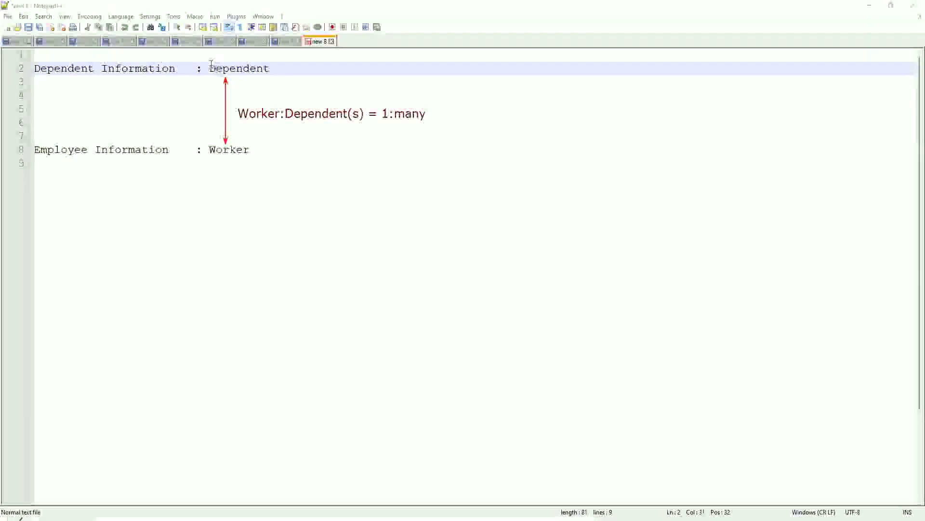
left_click_drag(210, 69, 280, 68)
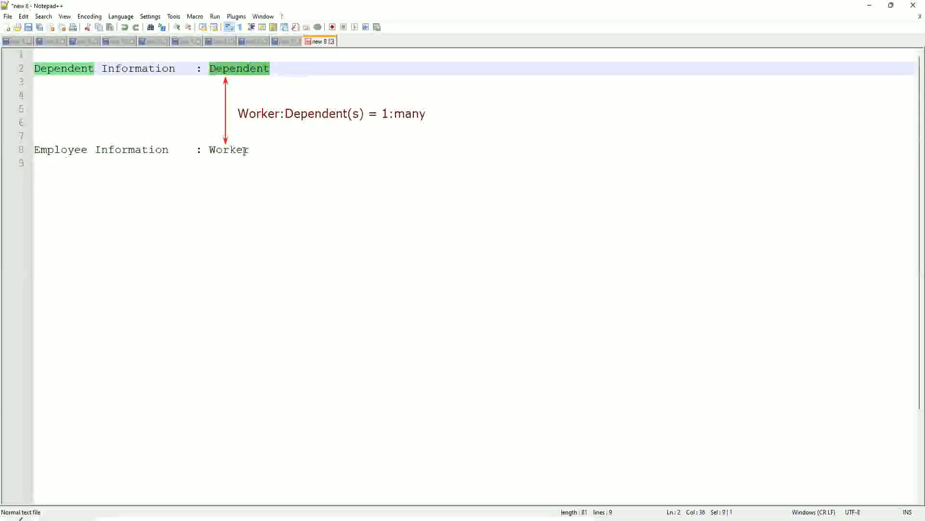
left_click(230, 69)
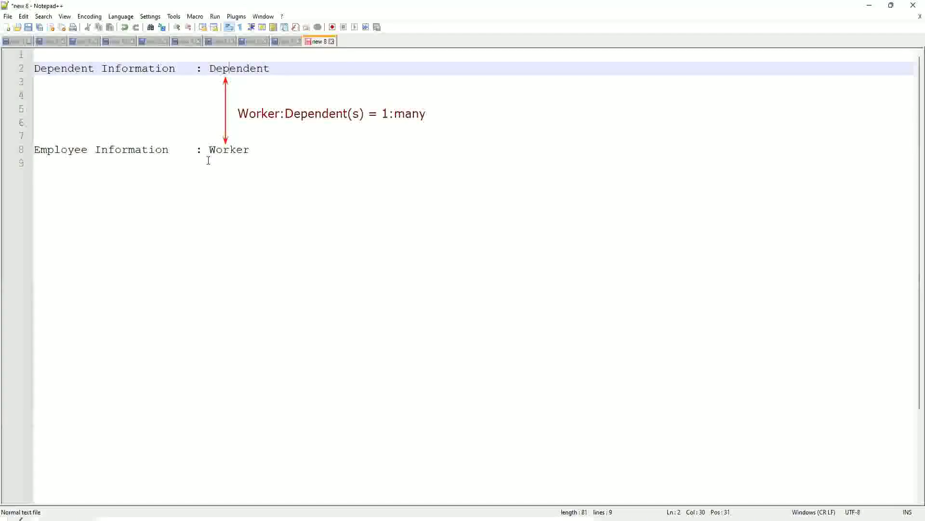
left_click(271, 69)
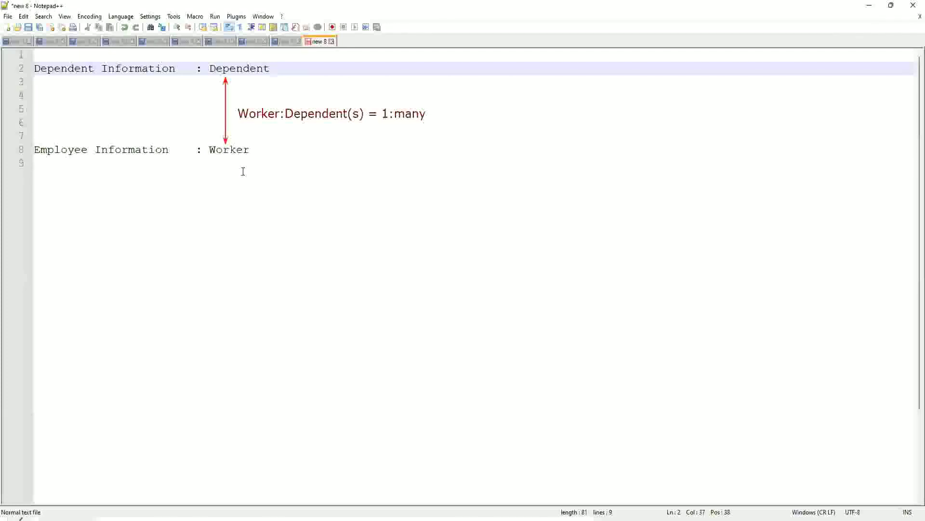
left_click(276, 163)
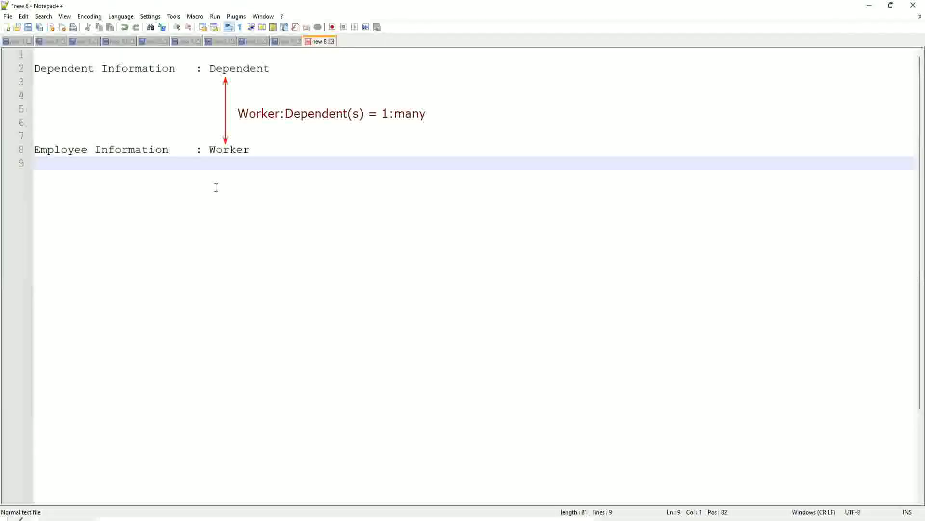
Step: Remove the stray backslash and type 'Age of the Eldest Dependent of a Worker' on line 11
type("\\")
key("BackSpace")
key("Return")
key("Return")
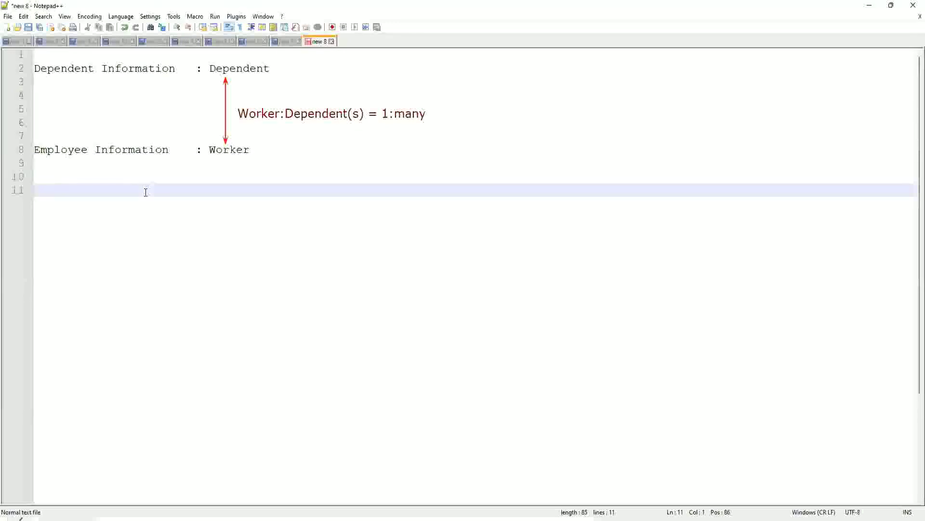
type("Age of the El")
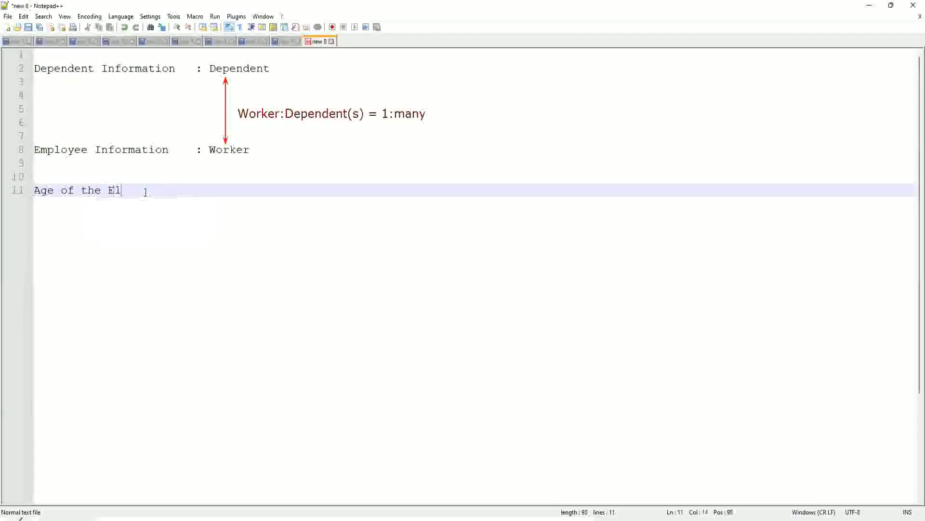
type("dest Dependent ")
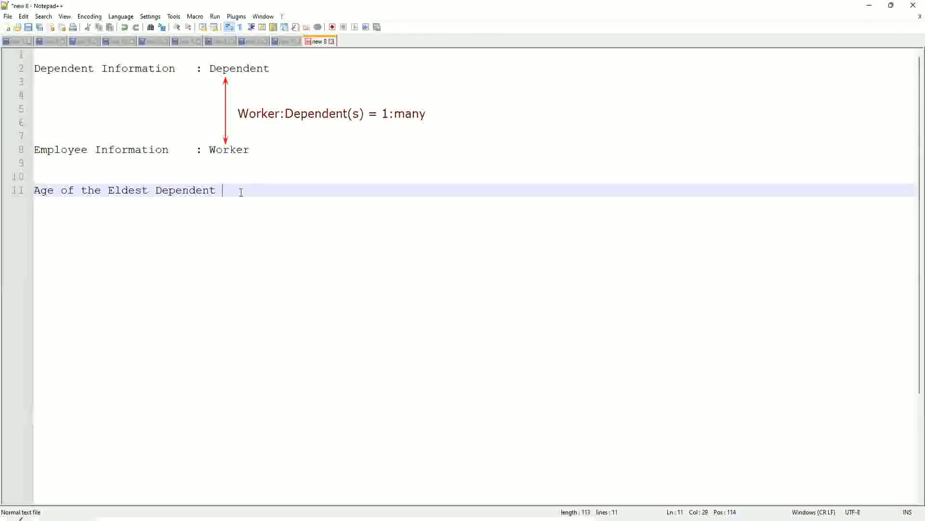
type("of a Worker")
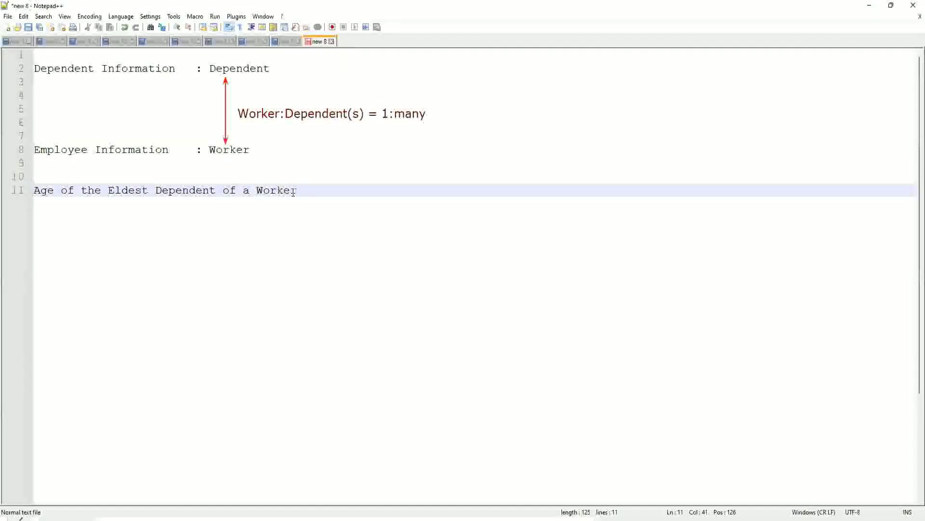
key("Left")
key("Left")
key("Left")
key("Right")
key("Right")
key("Right")
key("Return")
key("Return")
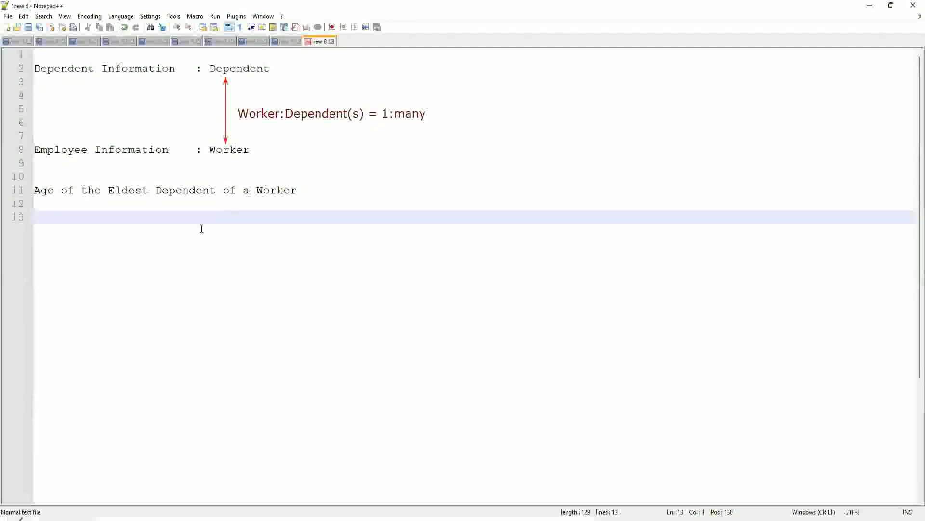
left_click(82, 204)
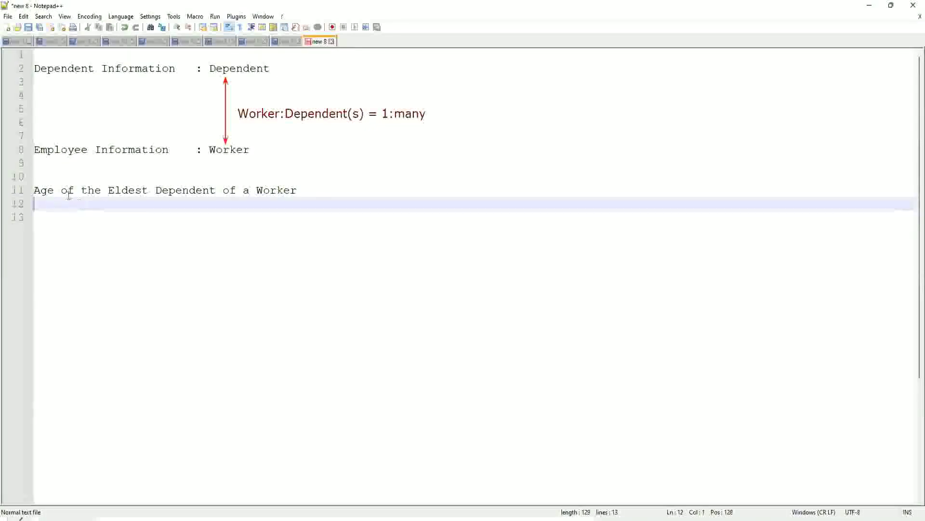
left_click(54, 191)
left_click_drag(34, 191, 325, 196)
left_click(303, 190)
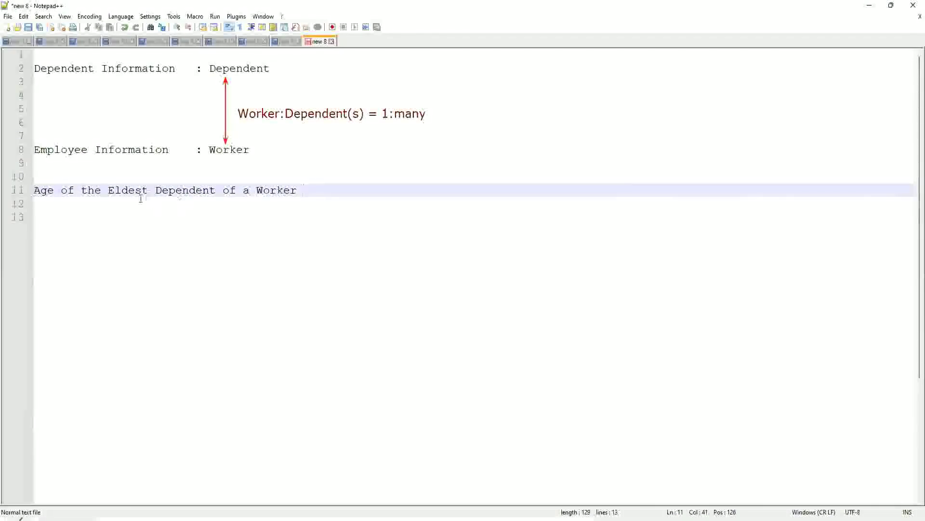
left_click_drag(107, 189, 297, 188)
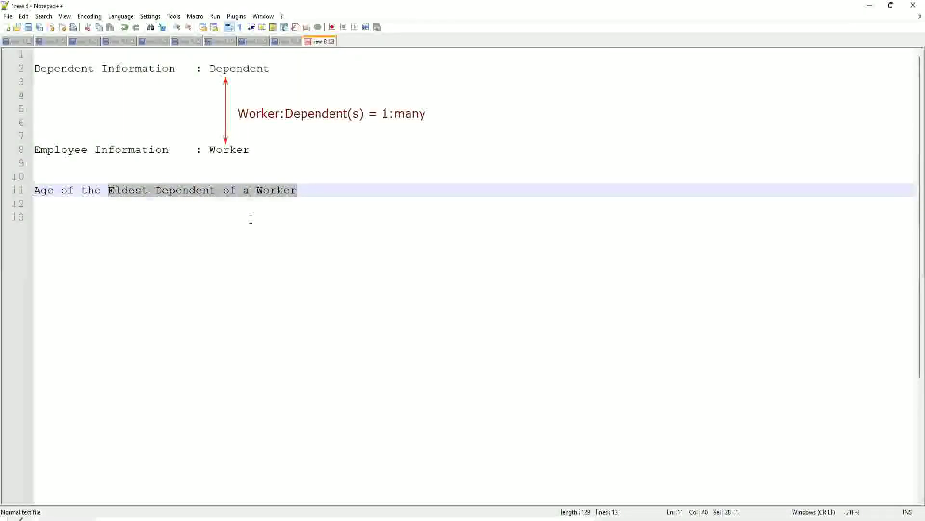
left_click(189, 190)
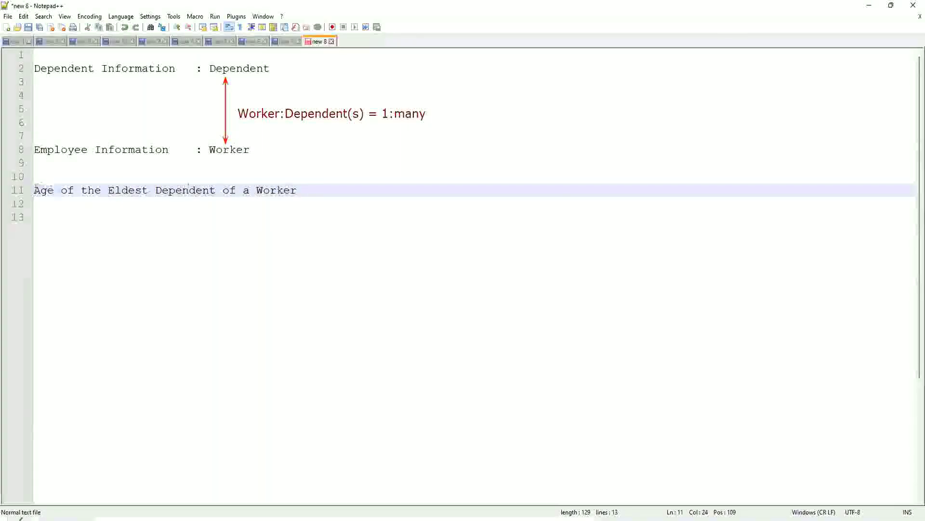
left_click_drag(35, 190, 216, 190)
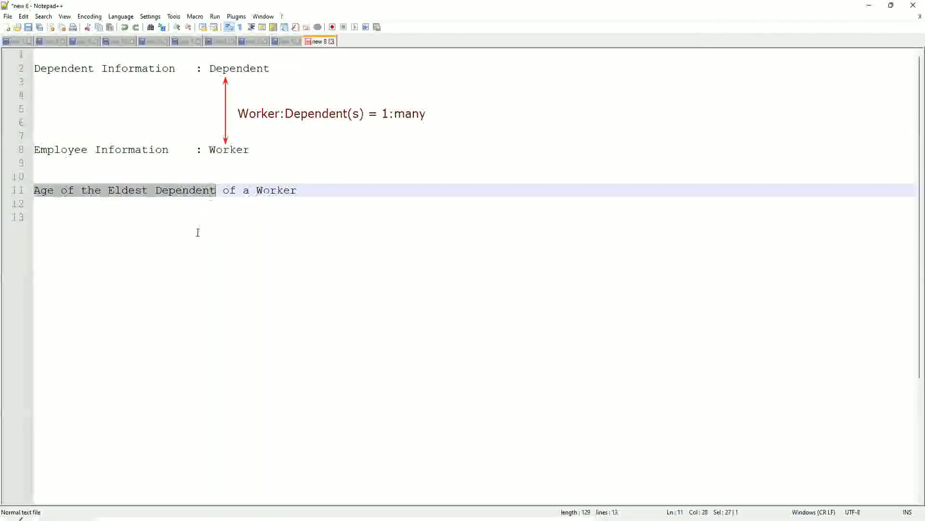
left_click(165, 213)
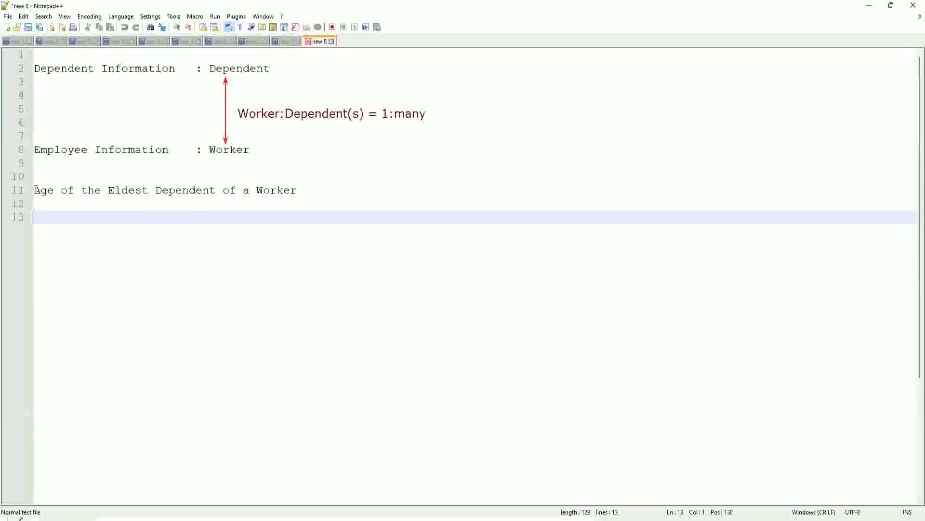
left_click_drag(37, 189, 222, 190)
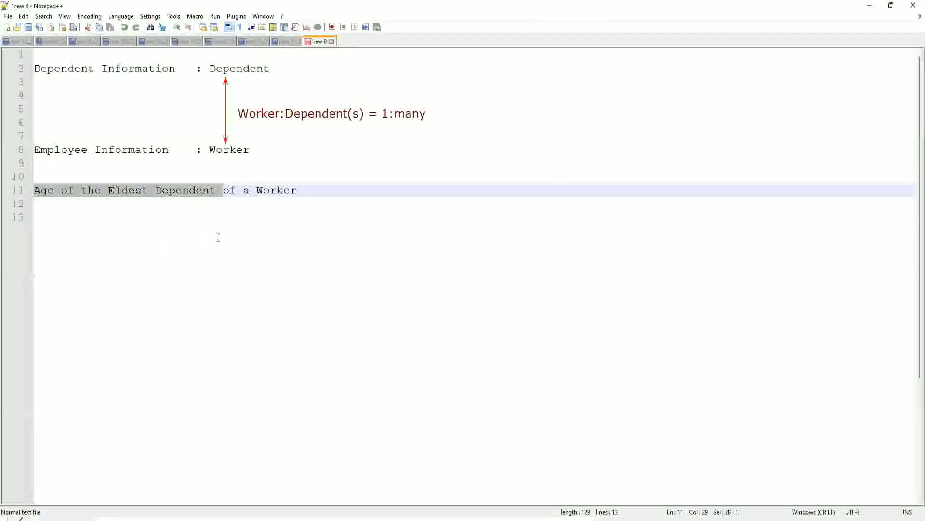
left_click(308, 192)
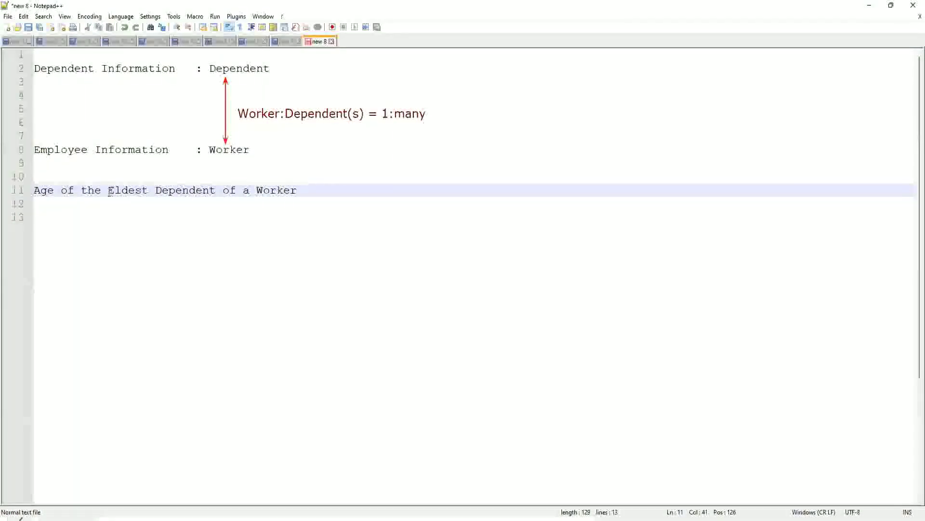
left_click_drag(108, 190, 300, 190)
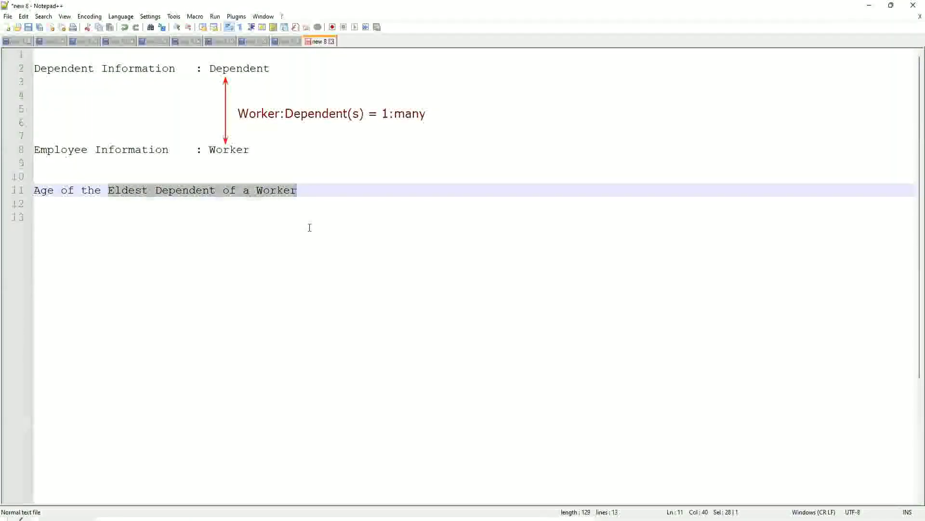
Step: Type 'How to find the Eldest Dependent ??' and then 'Basis of the Age of the Dependent' below the title
left_click(313, 191)
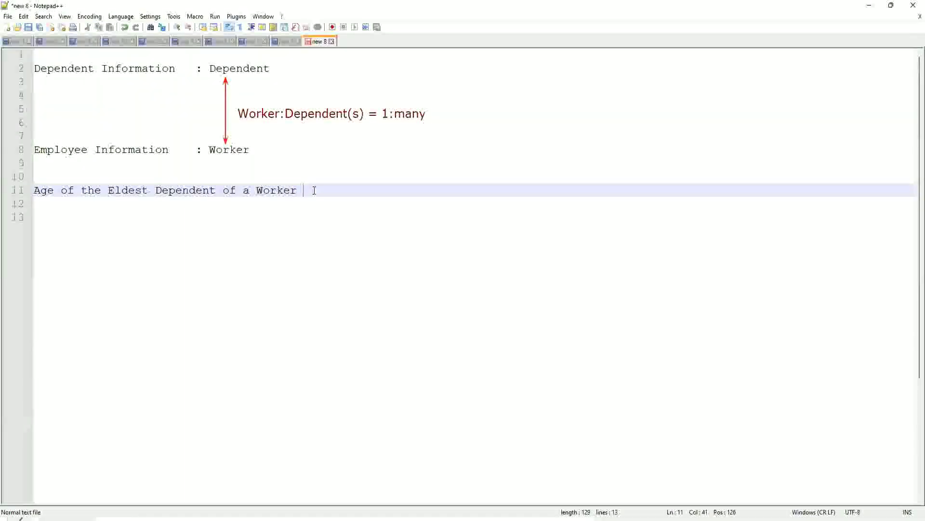
key("Return")
key("Return")
key("Return")
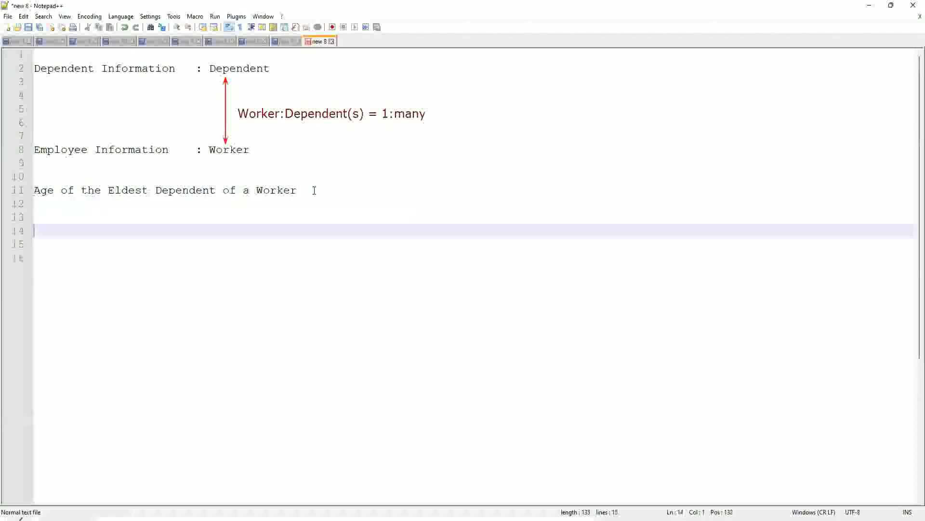
key("Up")
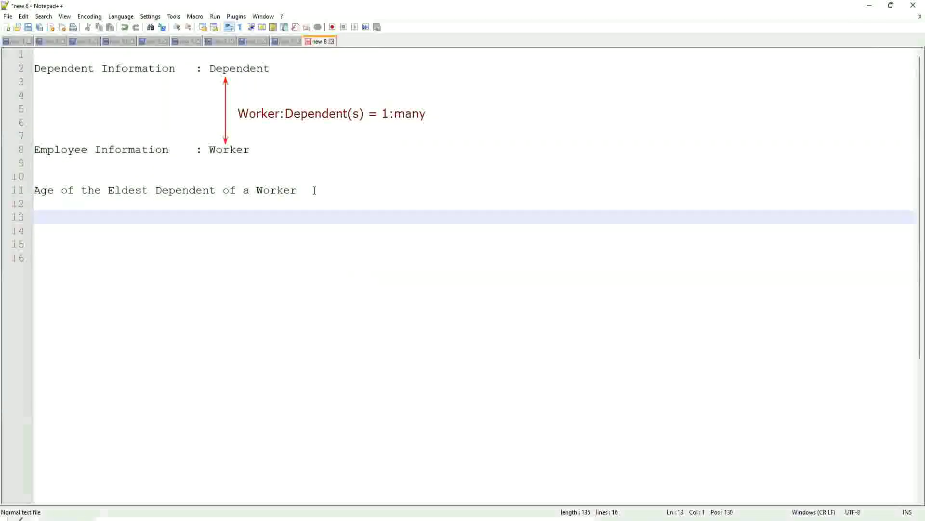
type("How to")
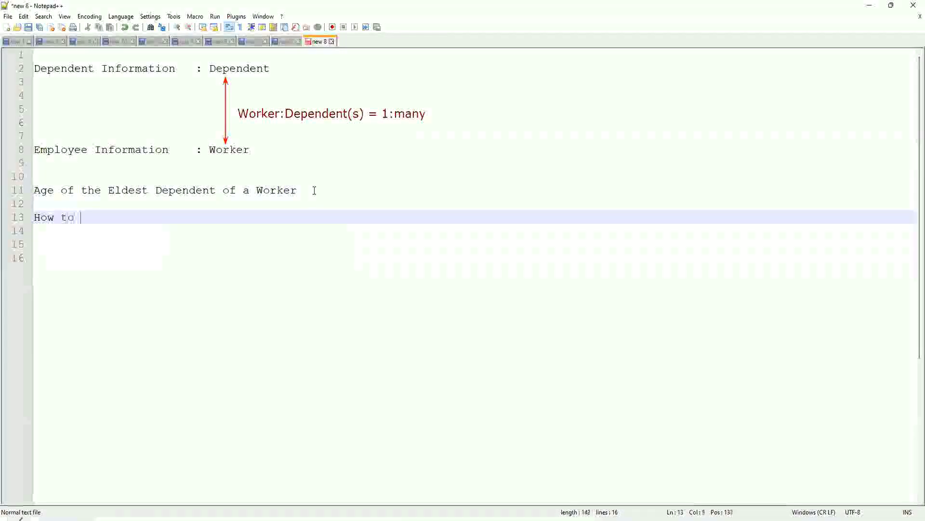
key("BackSpace")
key("BackSpace")
key("BackSpace")
key("BackSpace")
key("BackSpace")
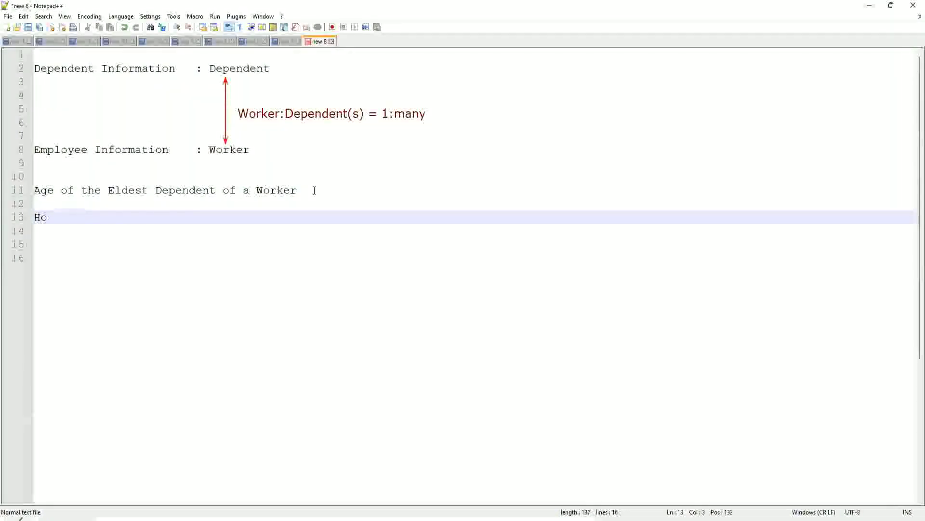
type("w to find ")
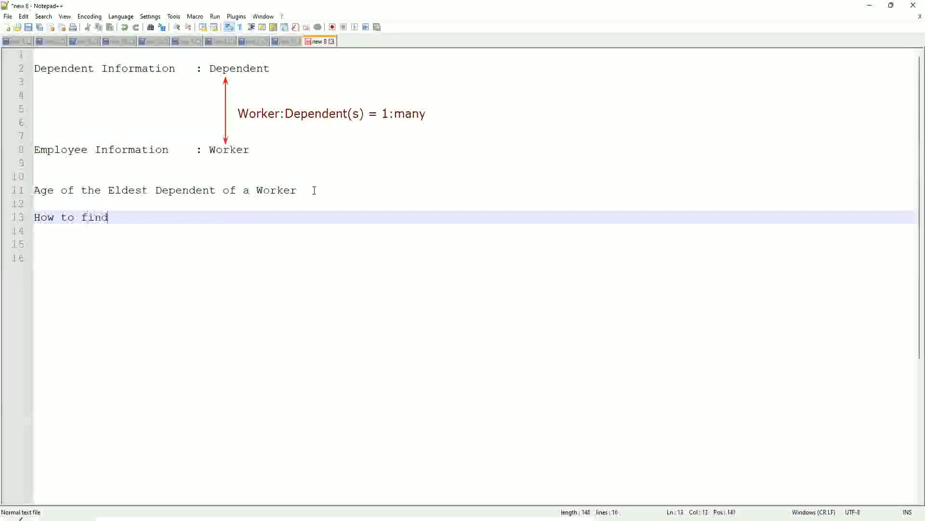
type("the Eld")
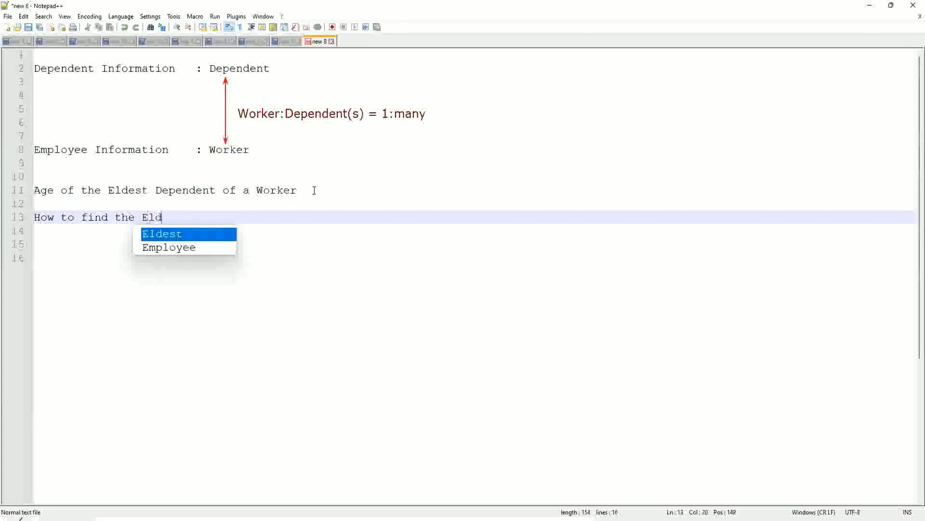
type("est Dependent ")
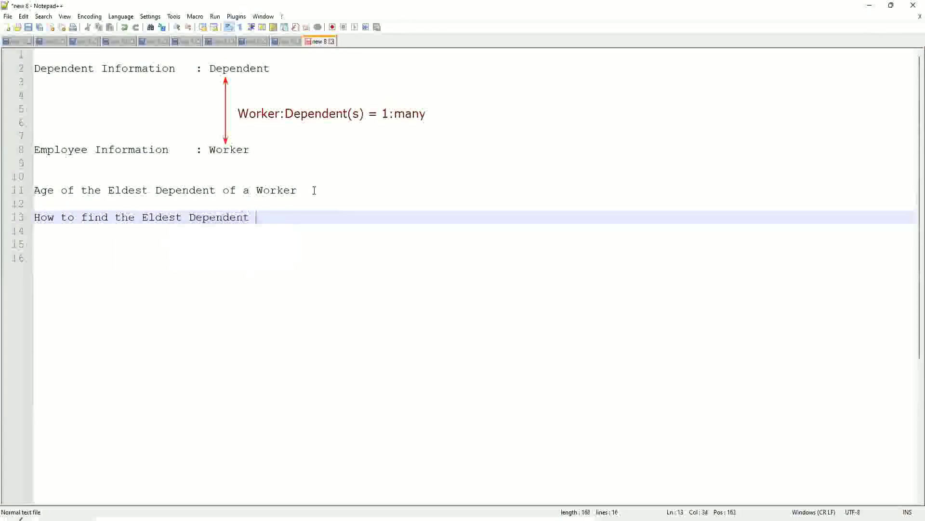
type("??")
key("Return")
key("Return")
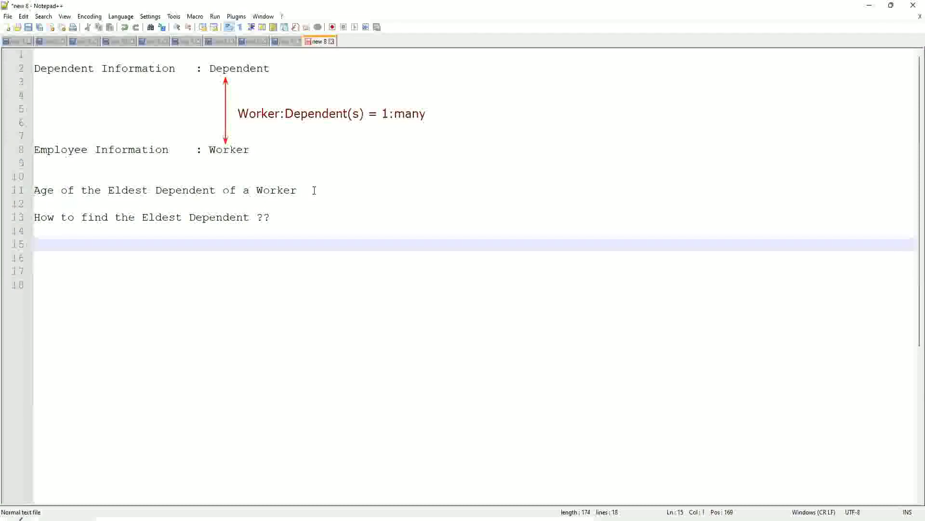
type("Basi")
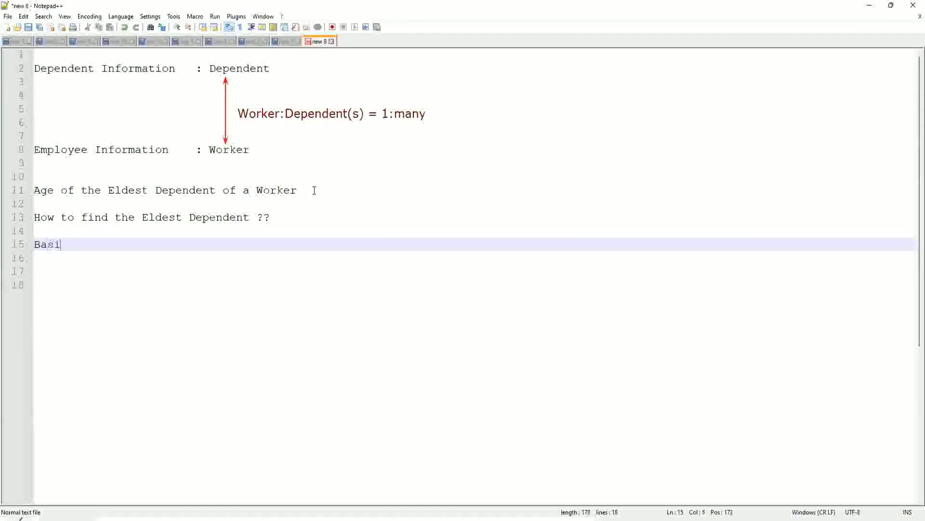
type("s of the Age of t")
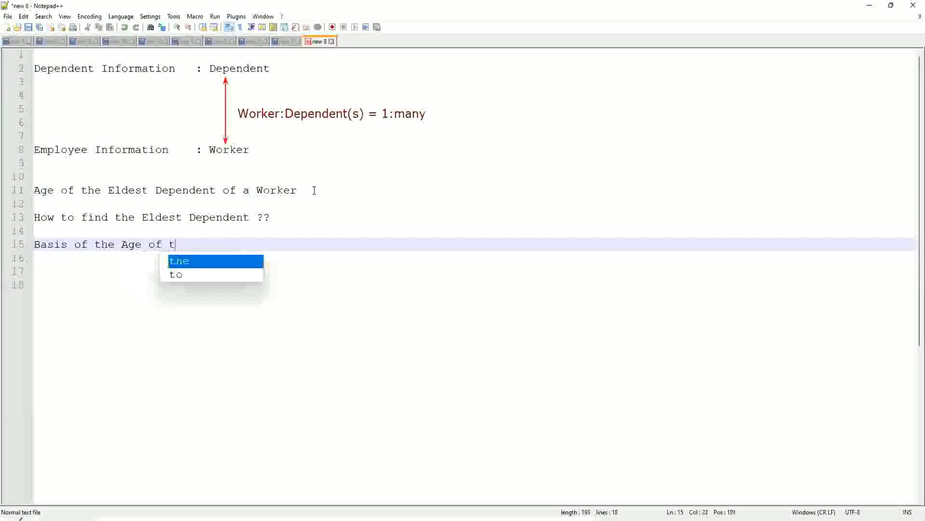
type("he Dependent")
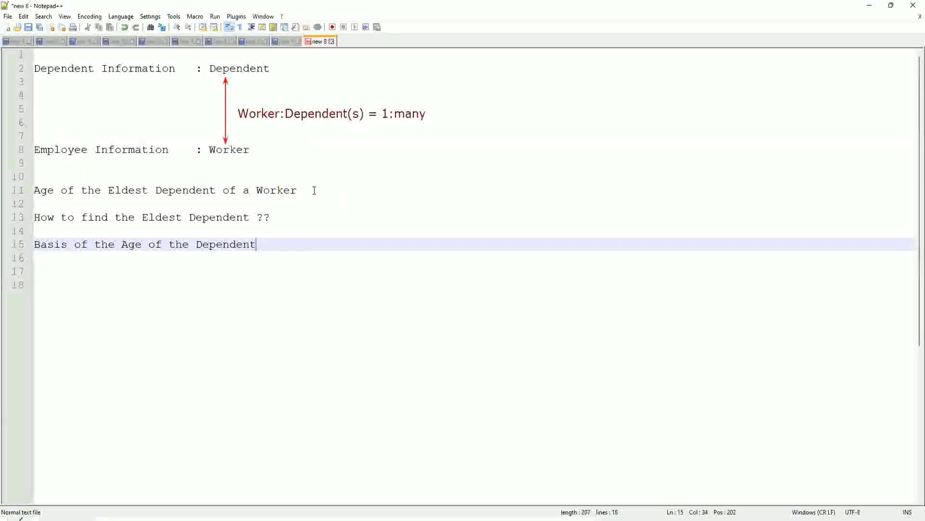
key("Return")
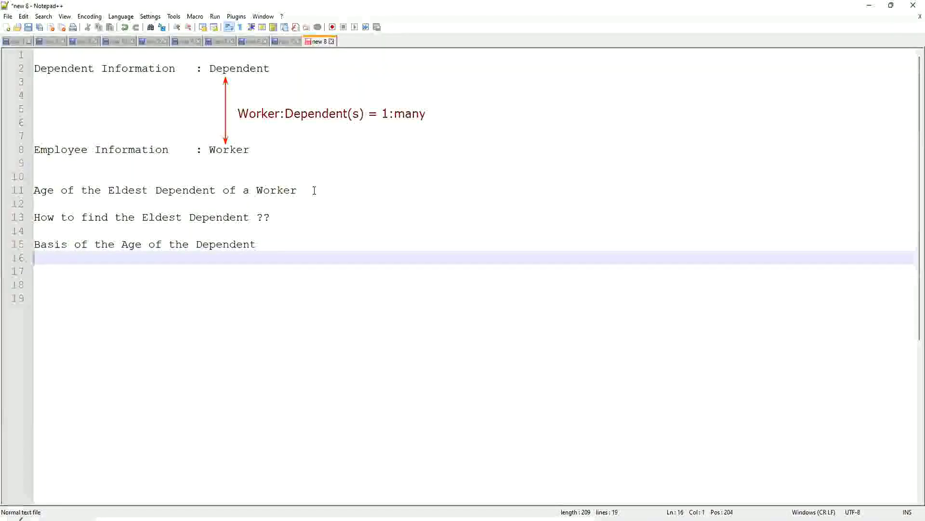
Step: Type the sample ages on line 16, correcting them to read '15, 10, 42'
type("10")
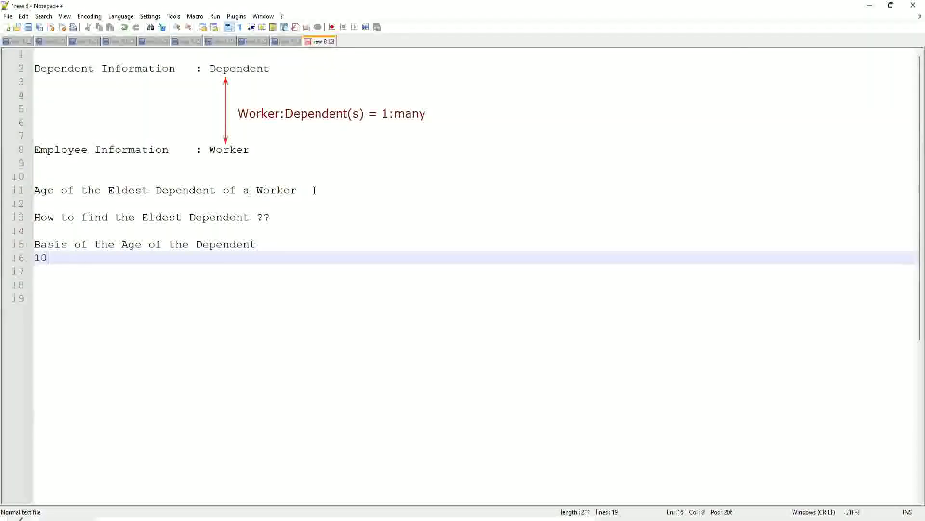
type(", 15, ")
type("42")
key("Home")
key("Right")
key("shift+Right")
type("5")
key("Right")
key("Right")
key("Right")
key("shift+Right")
type("0")
key("Right")
key("Right")
key("Right")
key("Right")
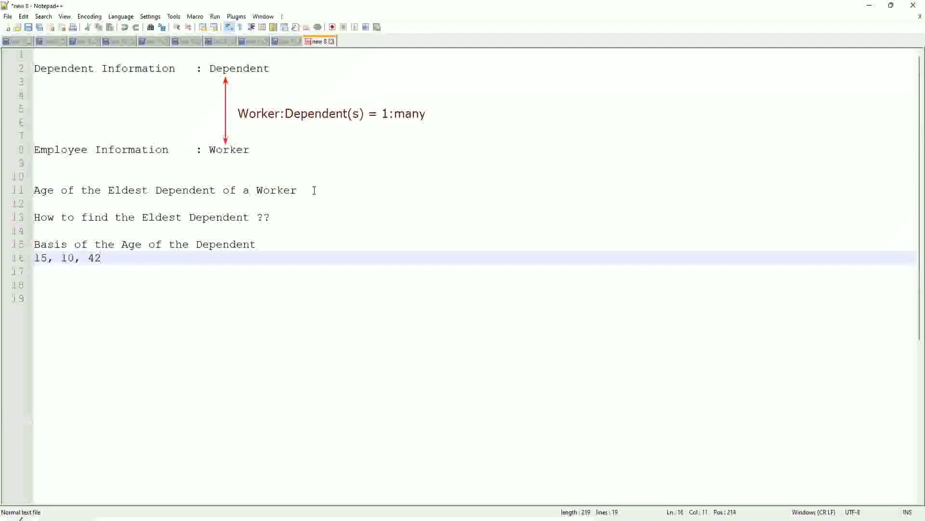
key("Return")
key("Return")
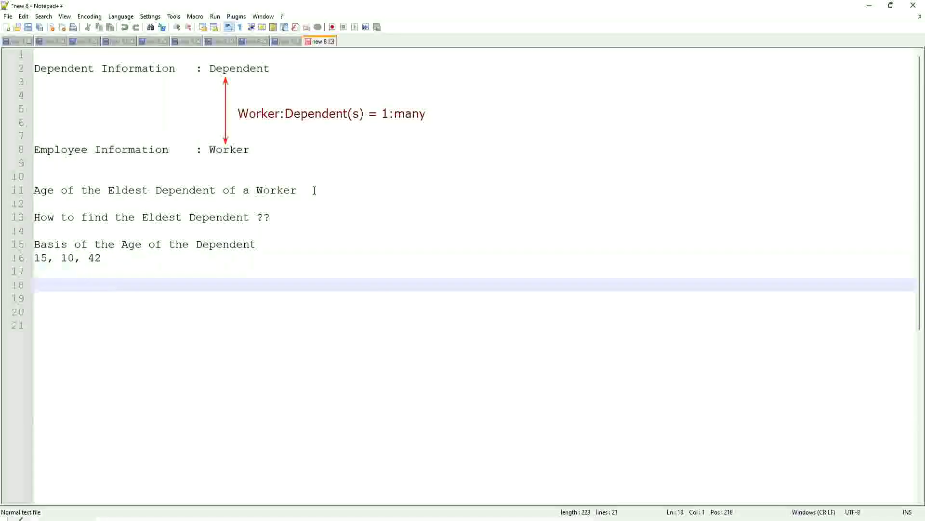
Step: Write 'Sort - Descending : 42, 15, 10' on line 18, highlighting 42 as the largest age
type("Sort - Des")
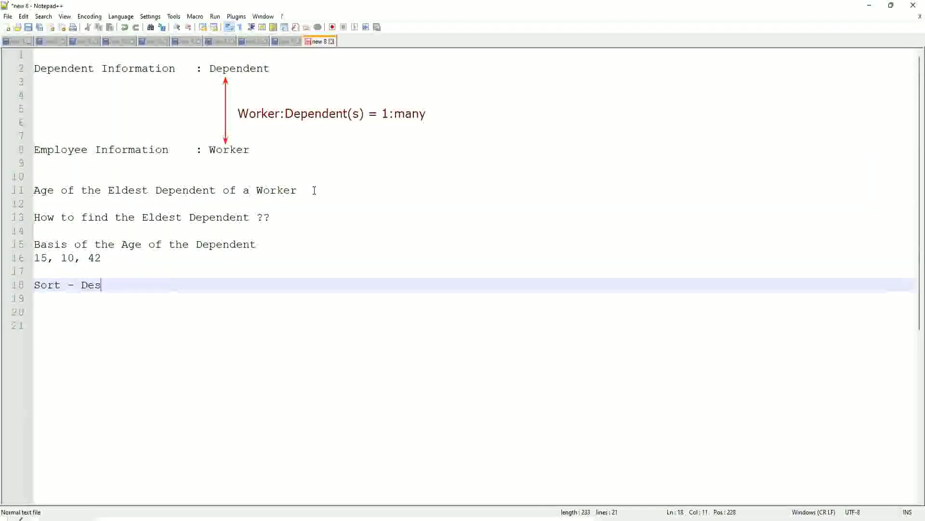
type("ending")
key("Left")
key("Left")
key("Left")
key("Left")
key("Left")
key("Left")
key("Left")
type("c")
key("Right")
key("Right")
key("Right")
key("Right")
key("Right")
key("Right")
type(": 42, 15, 10")
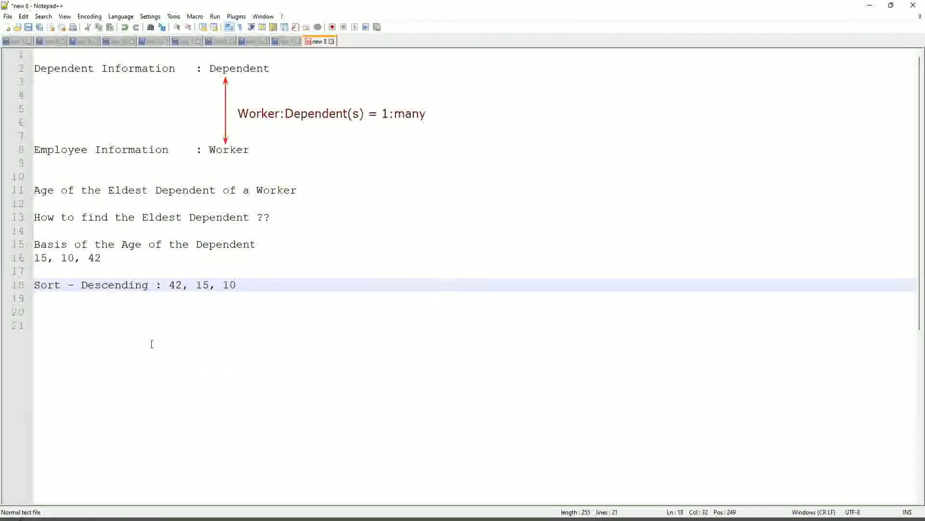
left_click_drag(170, 285, 187, 286)
left_click(174, 285)
left_click_drag(170, 285, 183, 284)
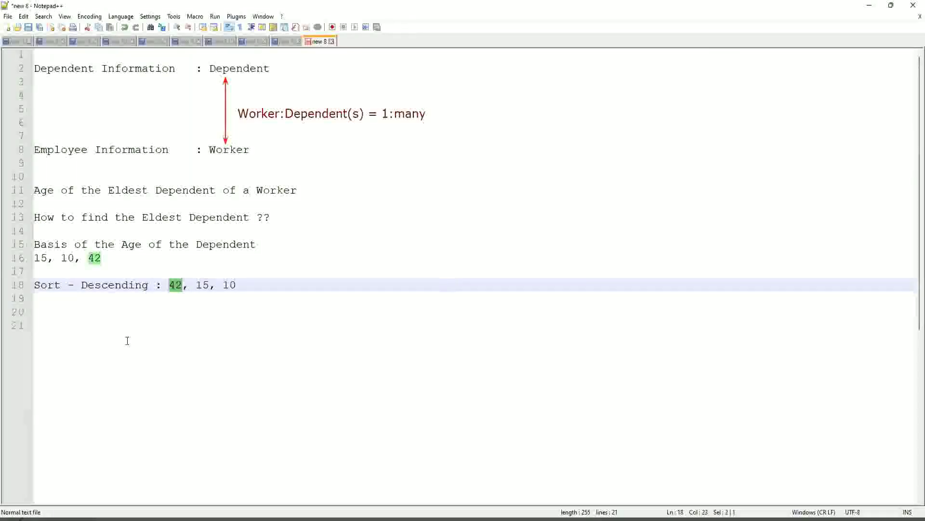
left_click(276, 286)
Step: Add 'Take the First One' on line 19 under the sorted ages
key("Return")
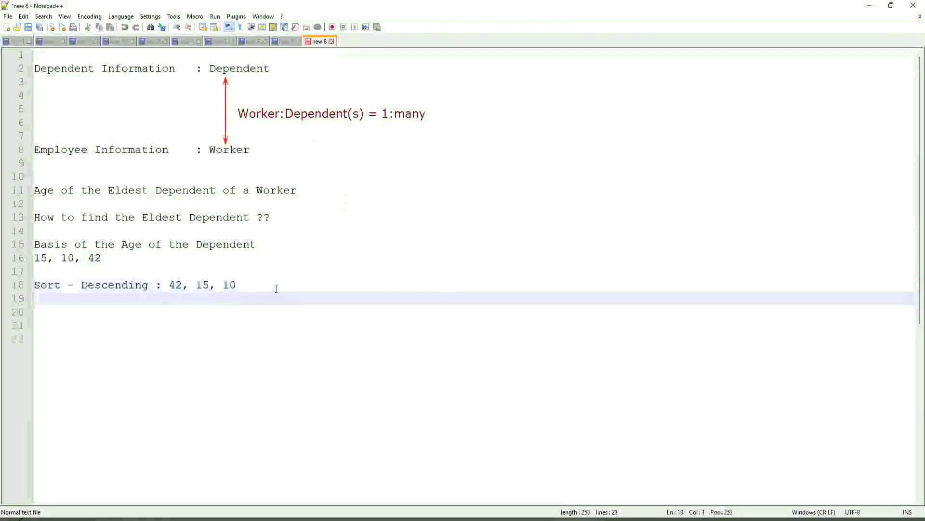
type("Take th")
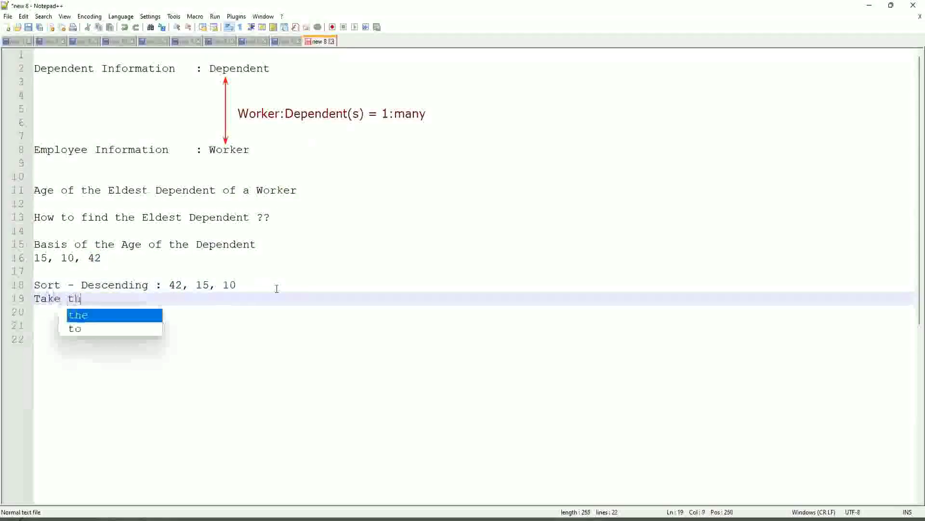
type("e First One")
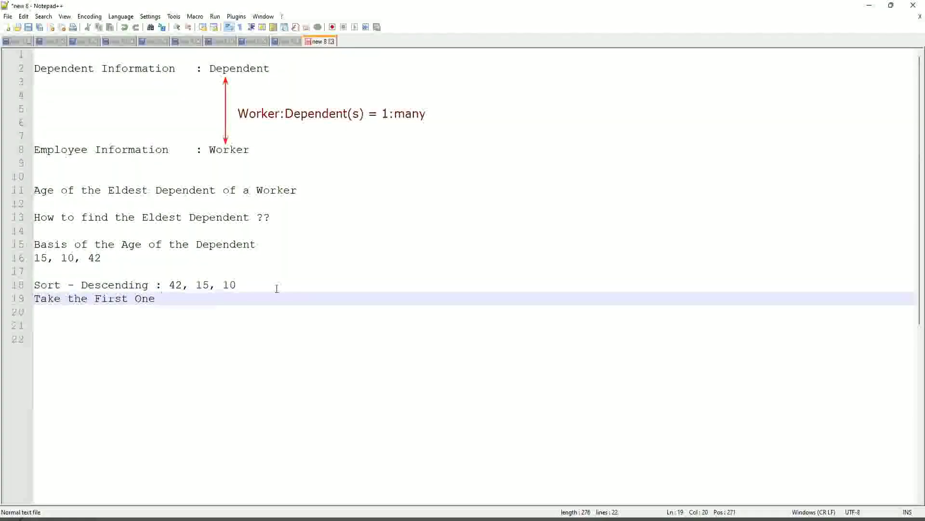
key("Up")
key("Down")
key("Down")
Step: Start a separate note on line 22 with the word 'Eldest'
key("Return")
key("Return")
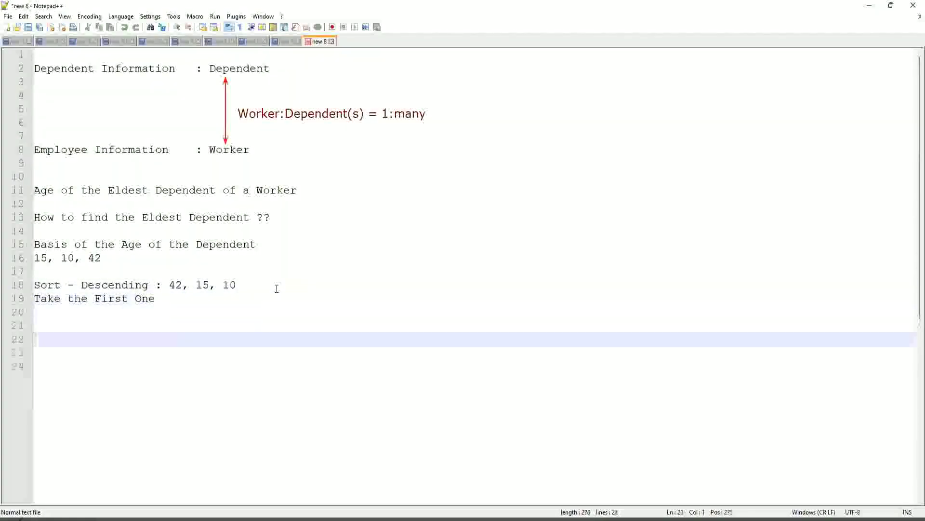
type("Ele")
key("BackSpace")
type("dest")
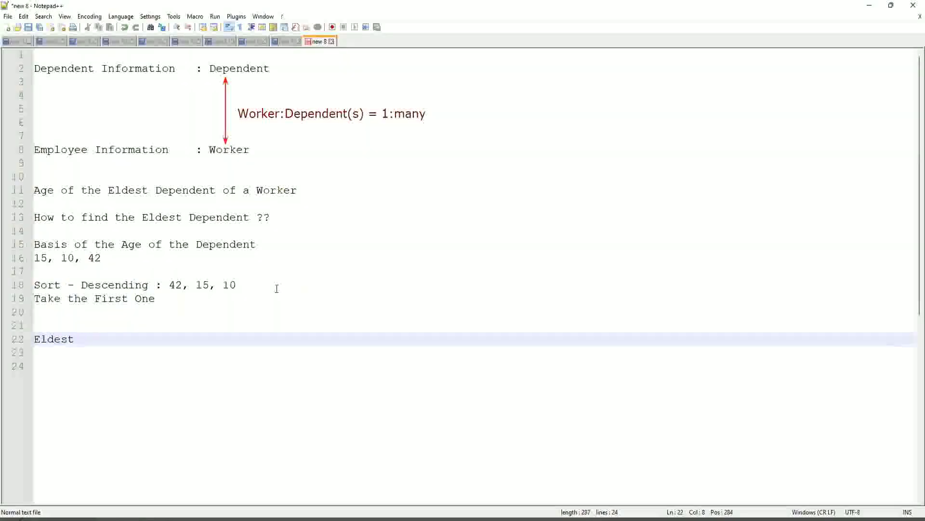
Step: Add the sample age 35 on a new line under the ages list
left_click(117, 258)
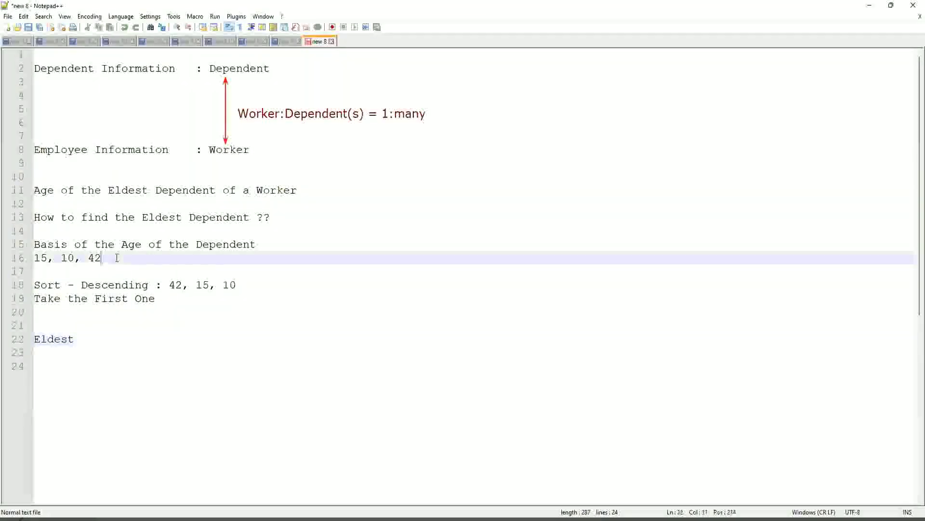
key("Return")
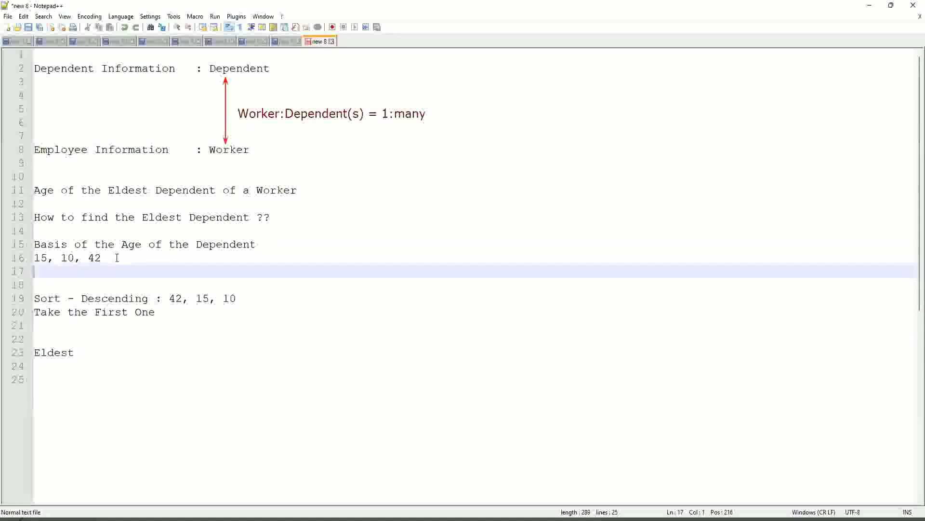
type("35")
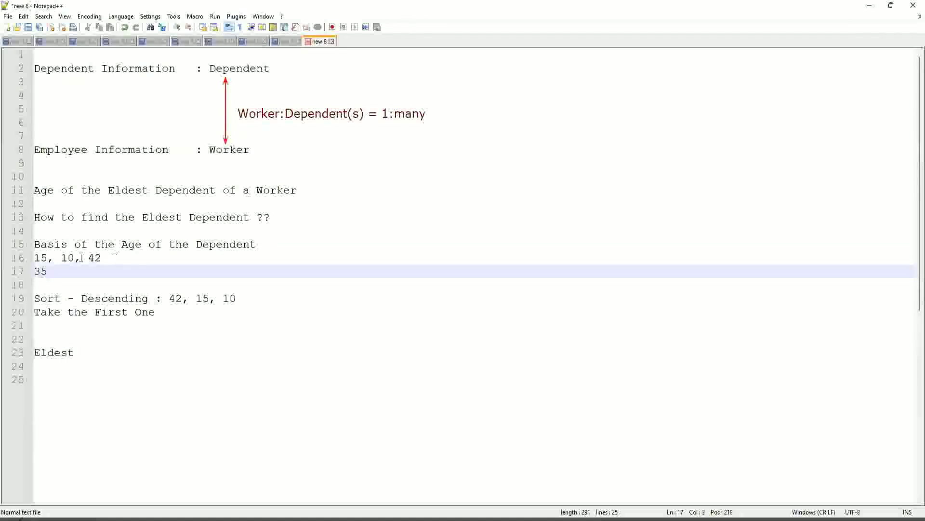
left_click_drag(48, 272, 29, 278)
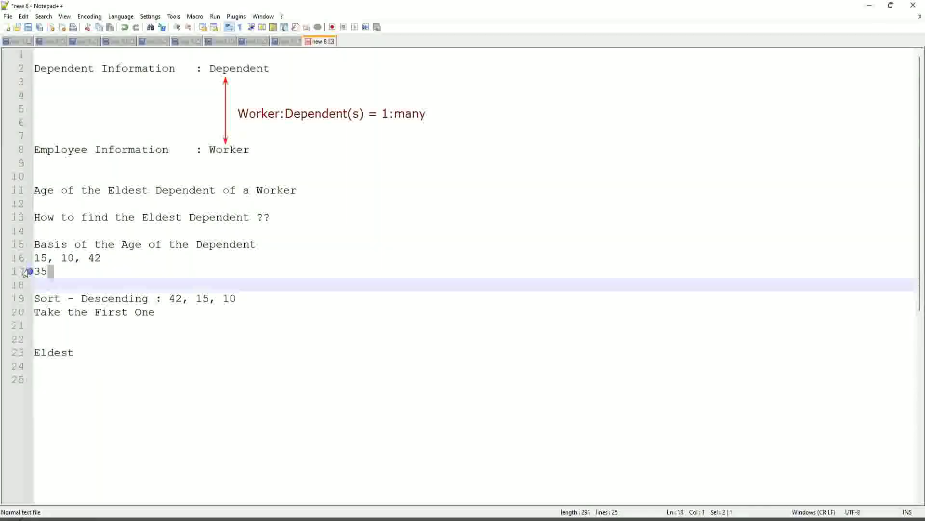
left_click(66, 270)
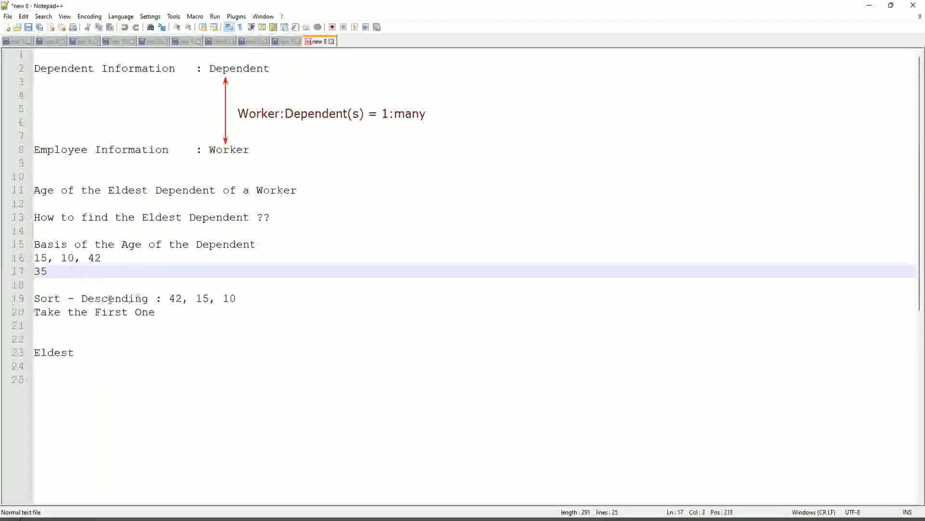
Step: Highlight the occurrences of Eldest, then append ', 45,63' to the ages list on line 16
left_click(167, 296)
left_click(260, 300)
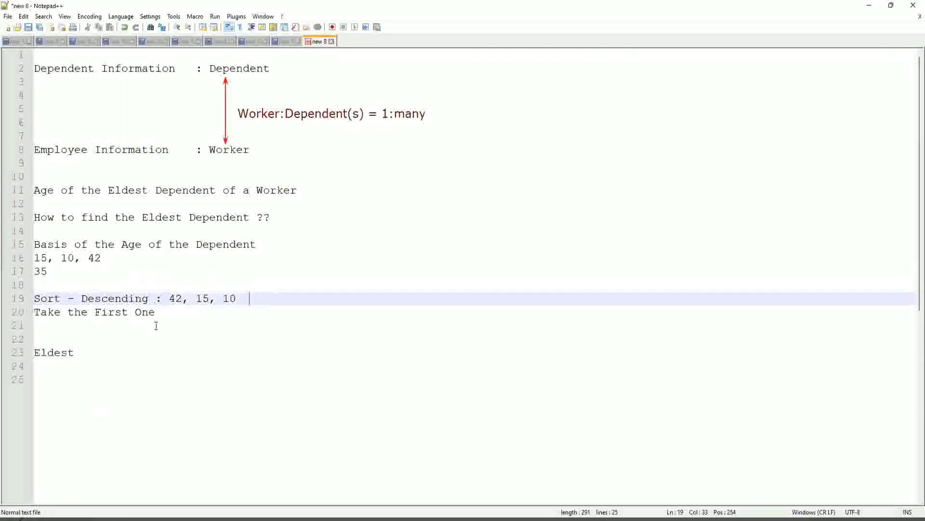
left_click(189, 315)
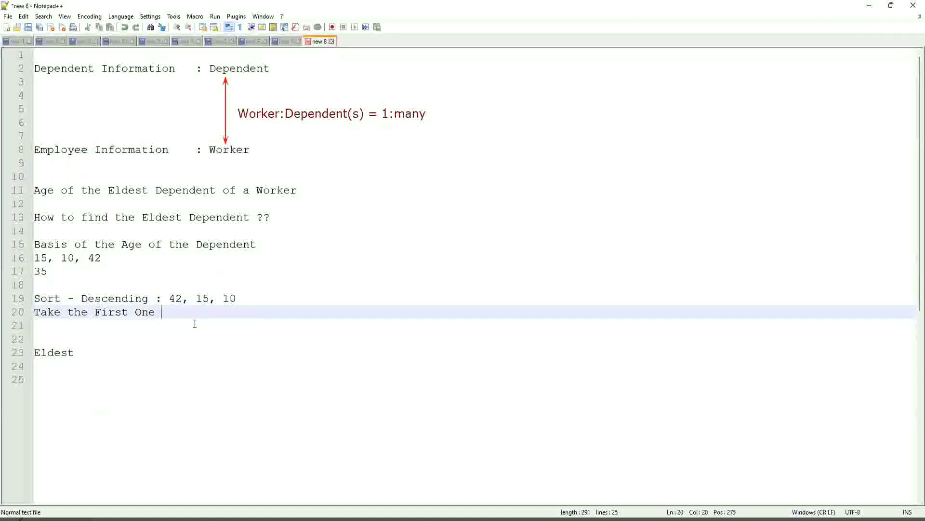
left_click(43, 356)
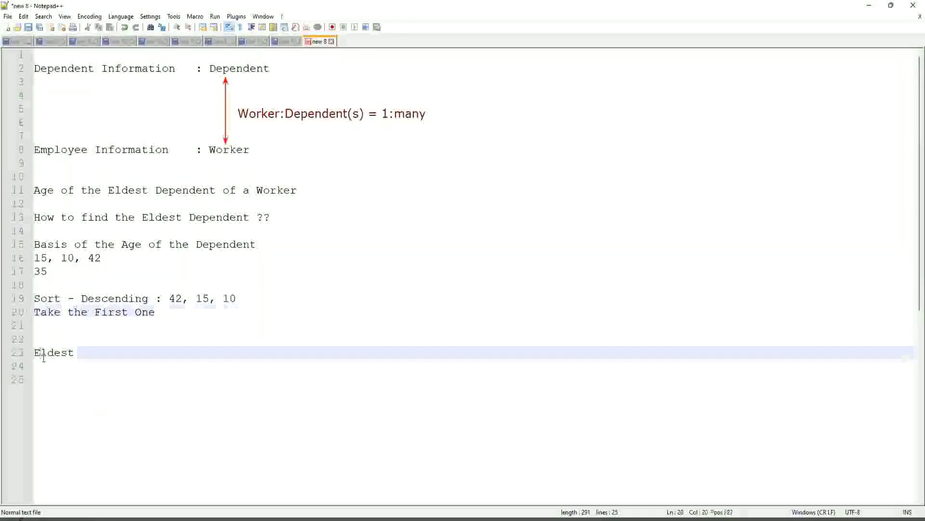
double_click(43, 355)
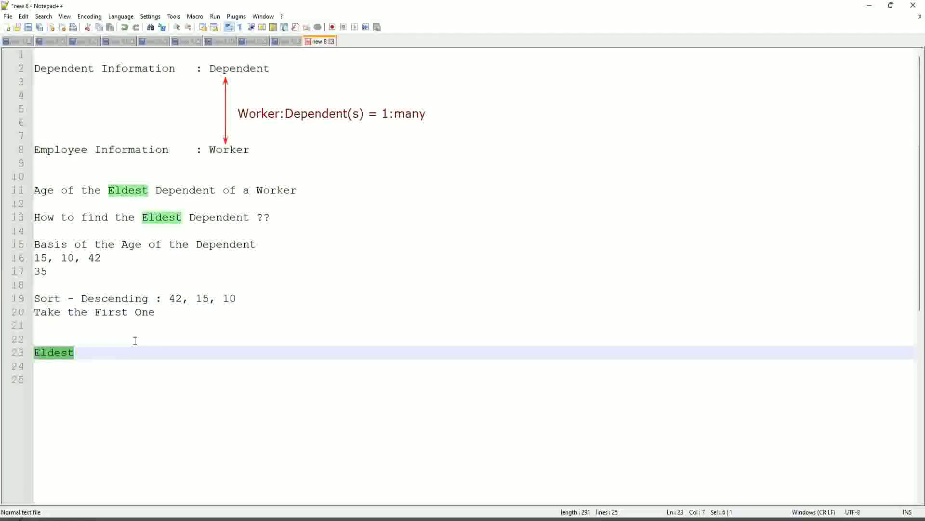
left_click(126, 259)
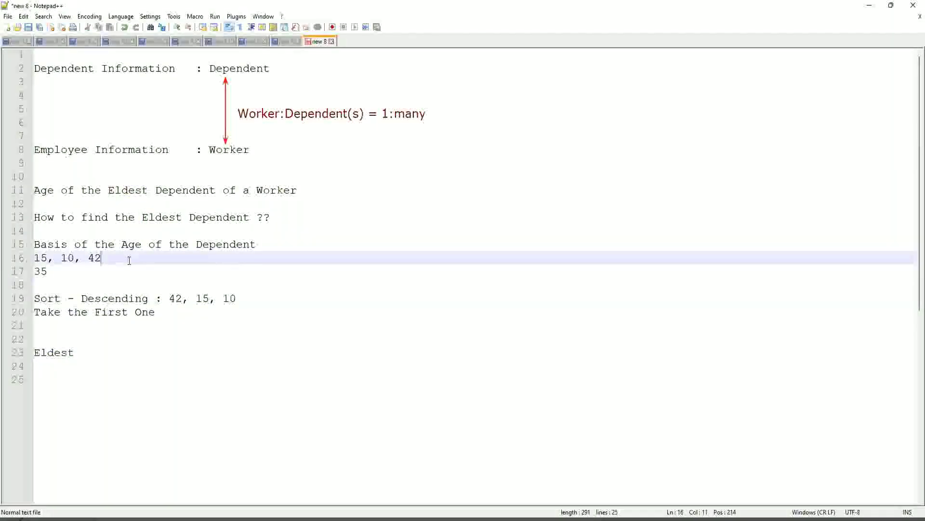
type(", 4")
type("5")
type(",63")
Step: Overwrite 45 with 42 and delete the trailing 63, leaving line 16 as '15, 10, 42, 42'
key("Left")
key("Left")
key("Left")
key("Left")
key("Left")
key("shift+Right")
key("shift+Right")
type("42")
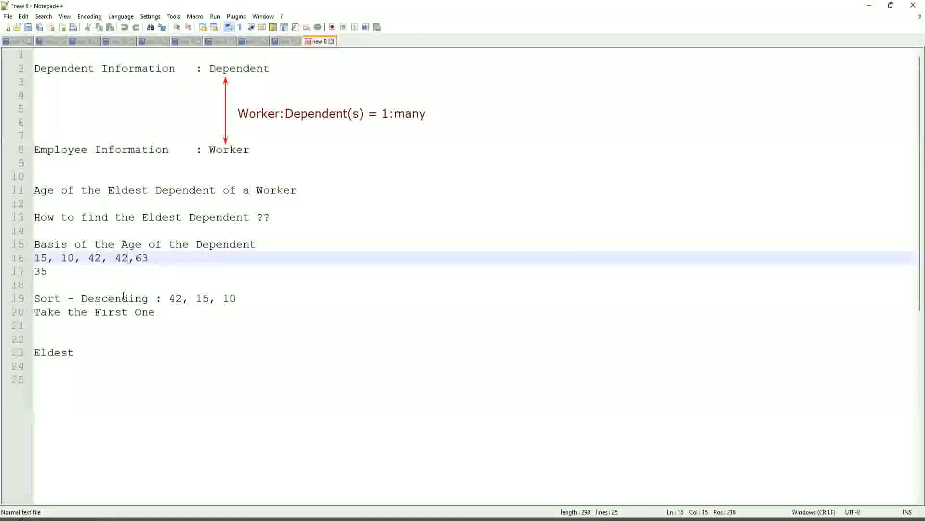
key("Left")
key("Left")
key("BackSpace")
key("Right")
key("Right")
key("Right")
key("Left")
key("Left")
key("Left")
key("Left")
key("Left")
key("Left")
key("Left")
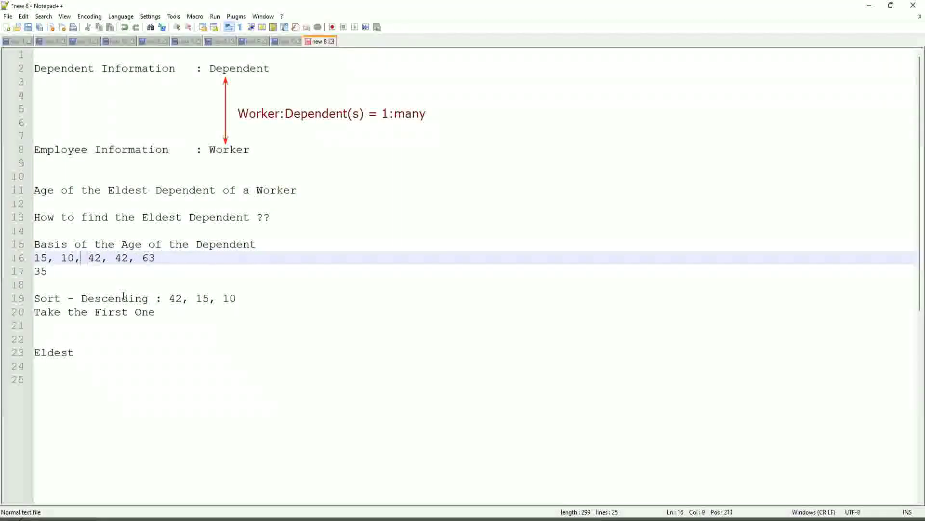
key("Left")
key("Left")
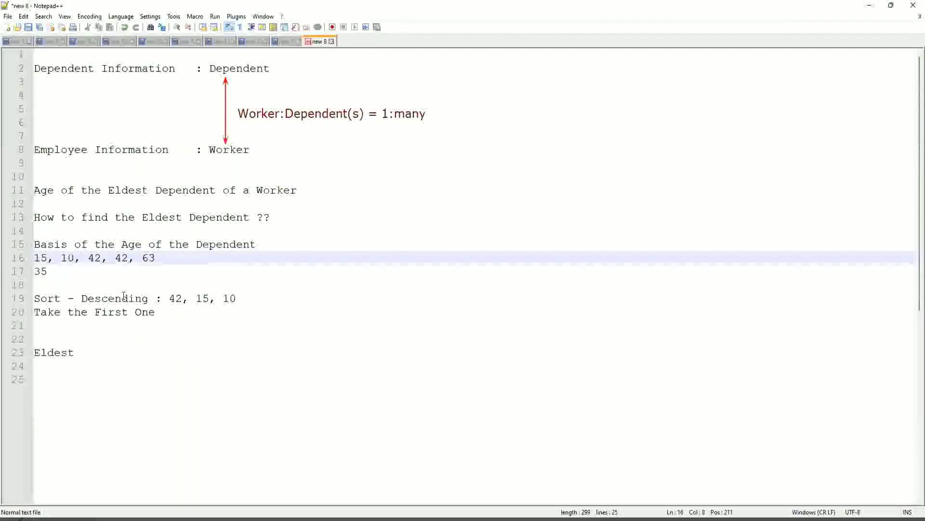
key("Right")
key("Right")
key("Right")
key("Right")
key("Right")
key("Right")
key("Right")
key("Right")
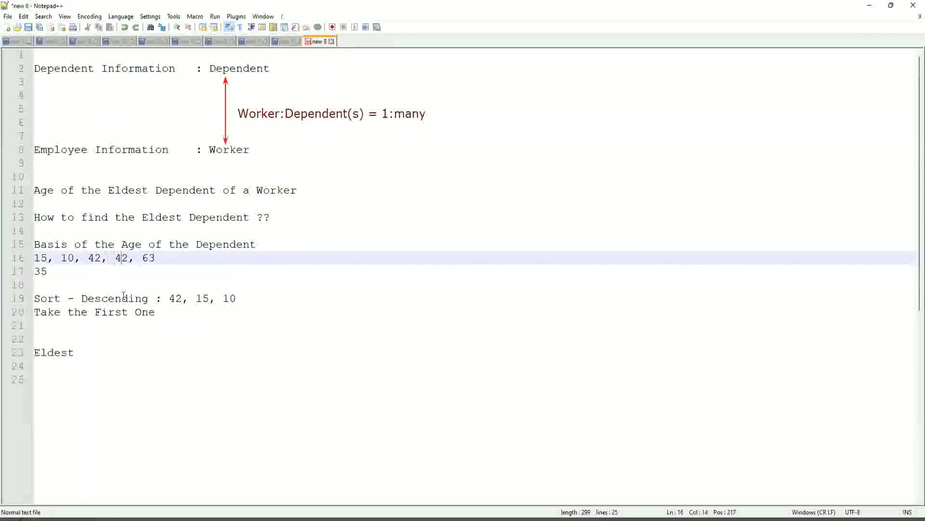
key("shift+Right")
key("shift+Right")
key("shift+Right")
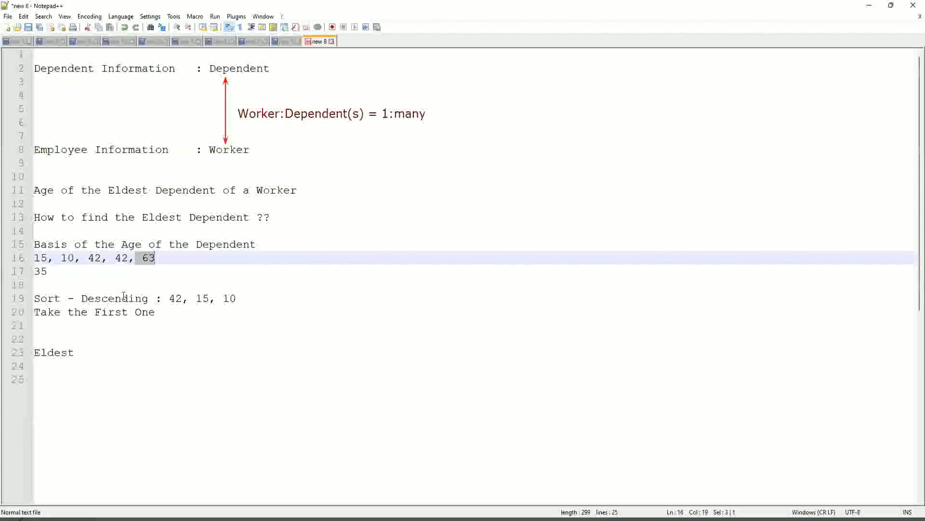
key("BackSpace")
key("BackSpace")
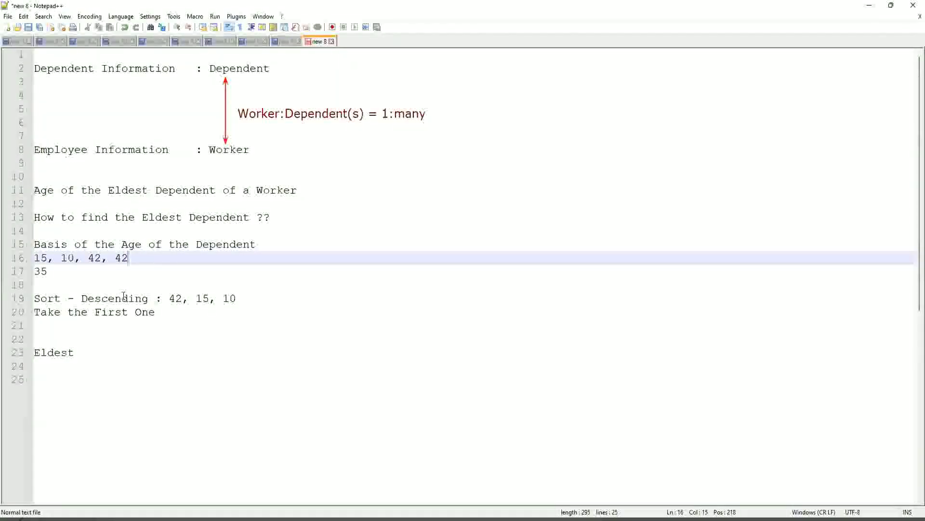
key("BackSpace")
type("3, 75, 82")
left_click_drag(191, 253, 33, 258)
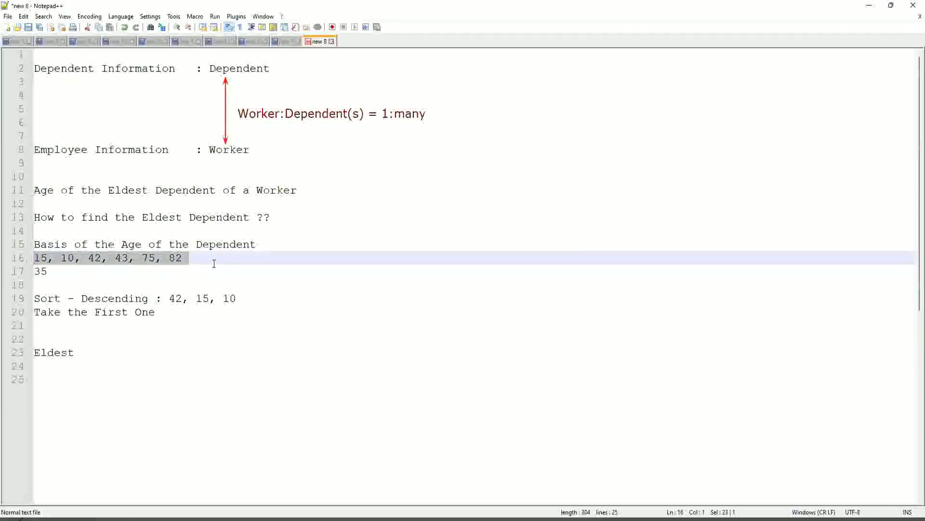
left_click(75, 299)
key("Up")
left_click(107, 299)
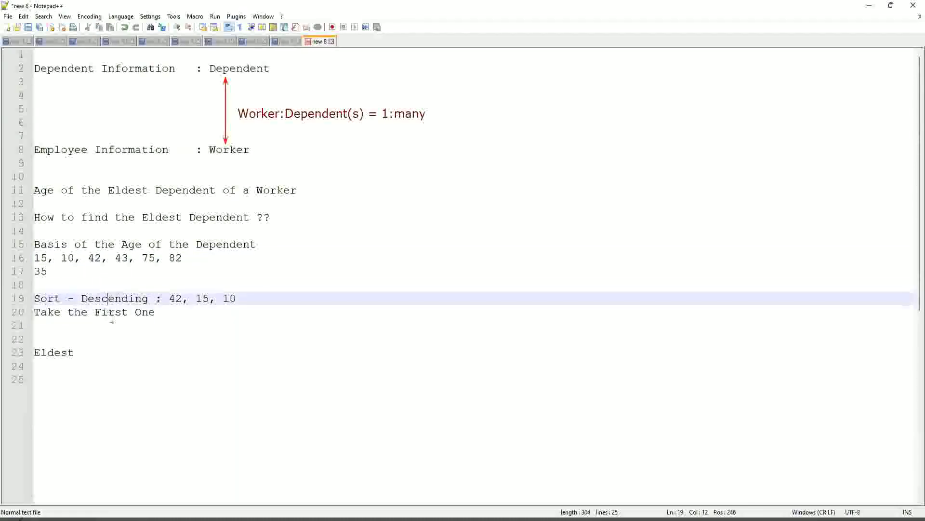
left_click(114, 298)
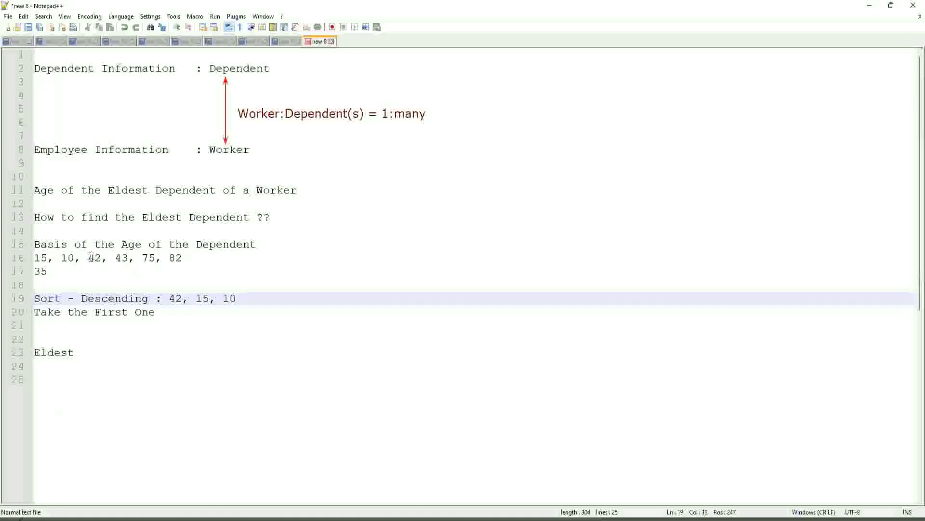
left_click_drag(89, 258, 127, 258)
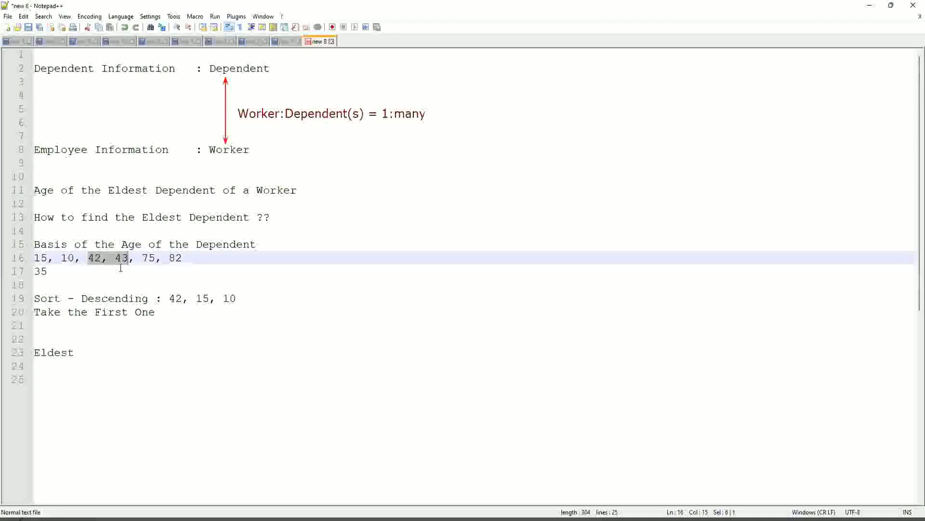
left_click(122, 261)
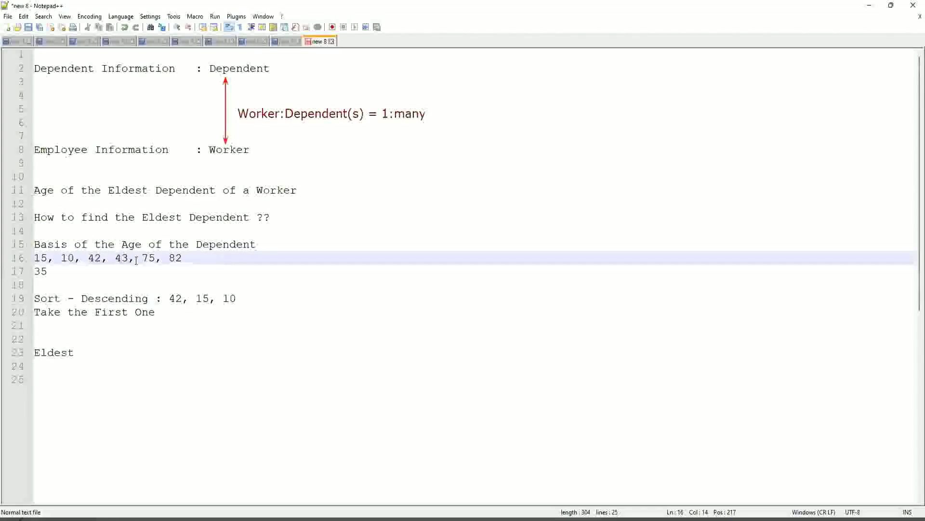
left_click(95, 260)
left_click_drag(35, 259, 195, 258)
left_click(206, 259)
left_click(176, 259)
left_click(107, 257)
left_click(98, 301)
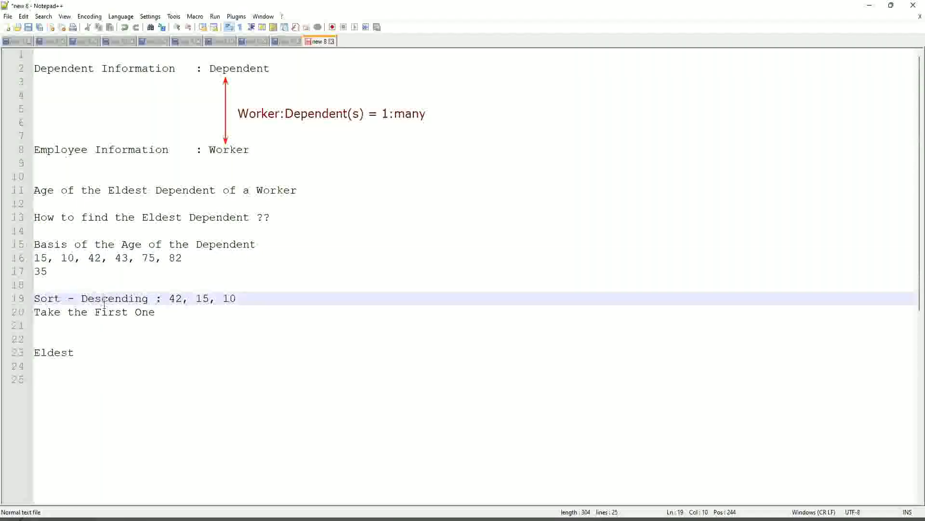
left_click(101, 313)
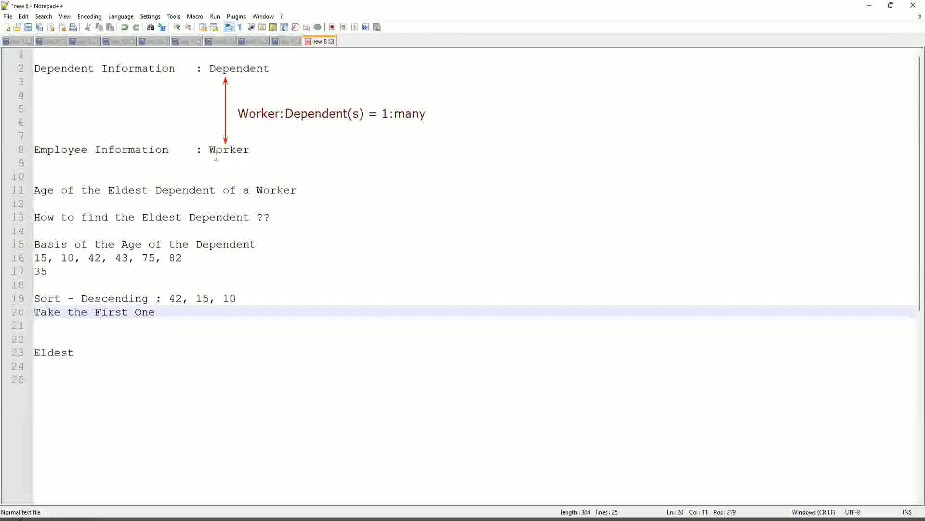
double_click(222, 151)
left_click(238, 68)
double_click(237, 68)
left_click(251, 150)
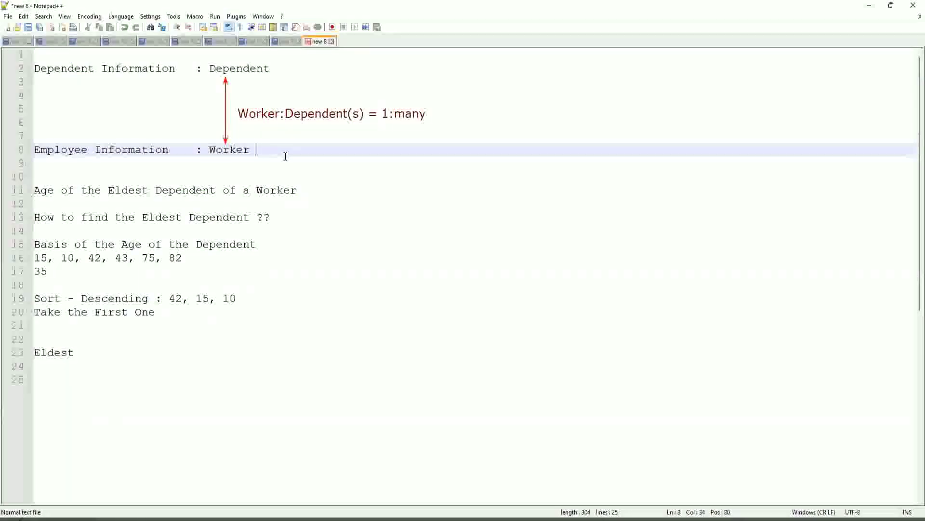
Step: Type 'Extract Single Instance (ESI) / Lookup Related Value (LRV)' on line 26 below Eldest
left_click(102, 354)
key("Return")
key("Return")
key("Return")
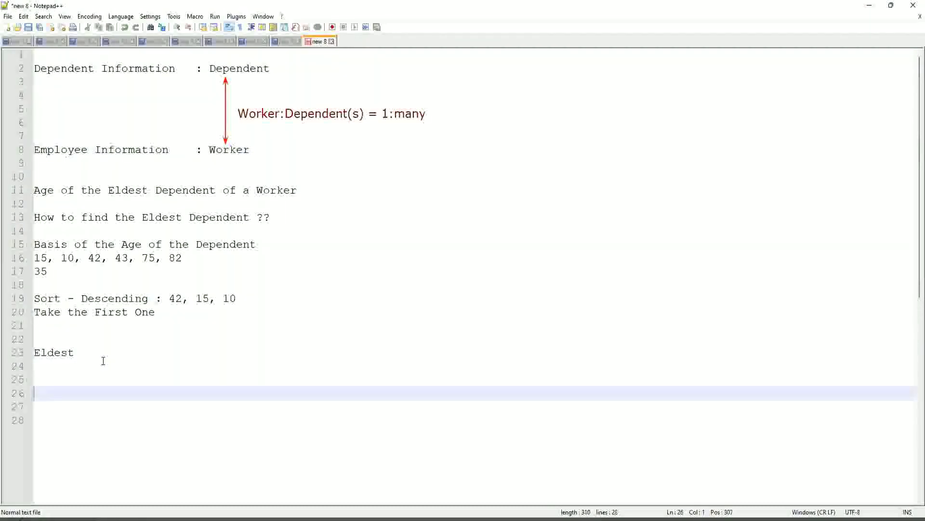
type("Extract Single")
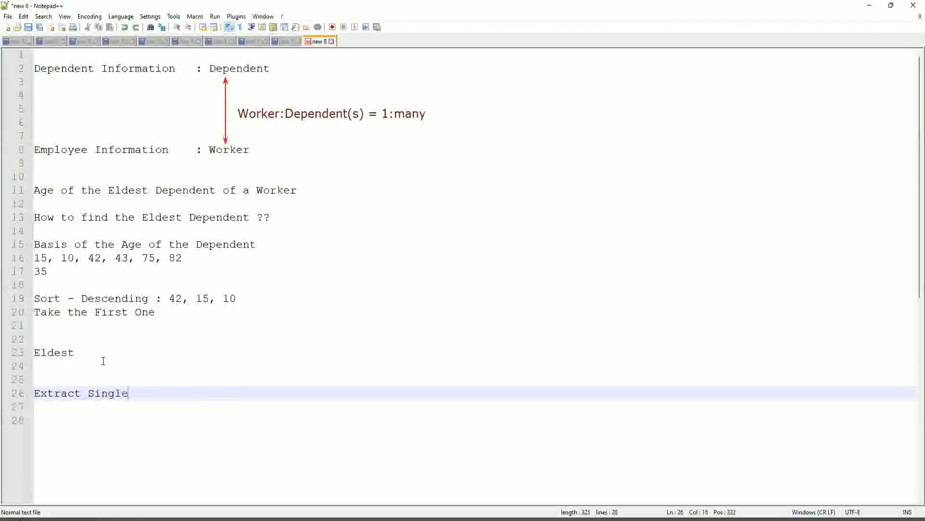
type(" Instance ")
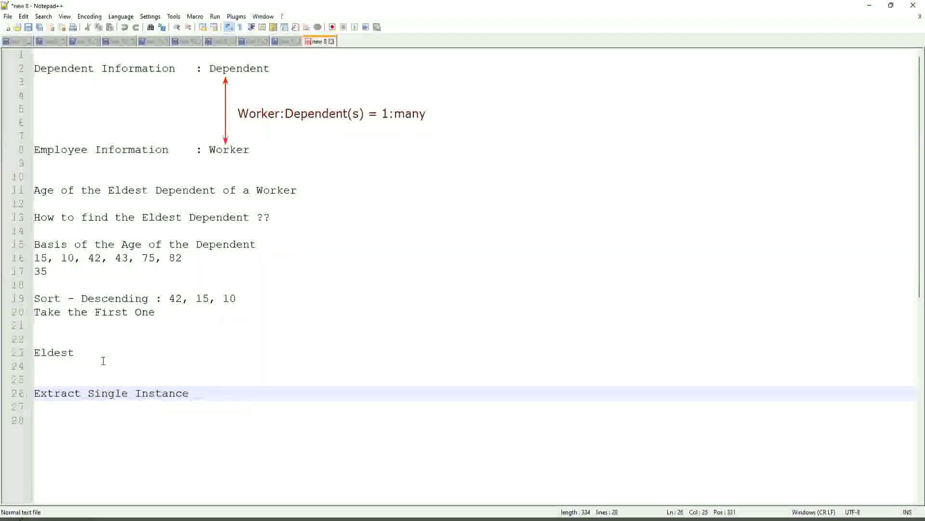
type("/ Lookup Relat")
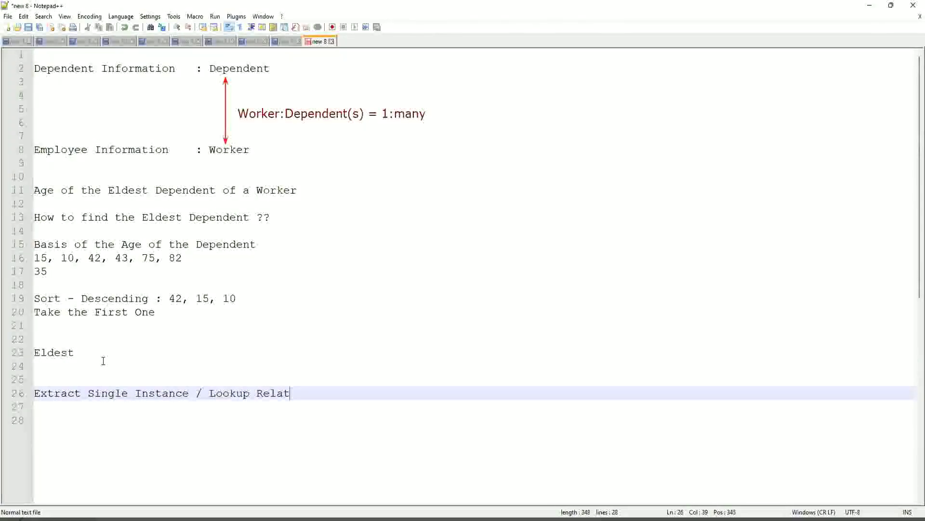
type("ed Value")
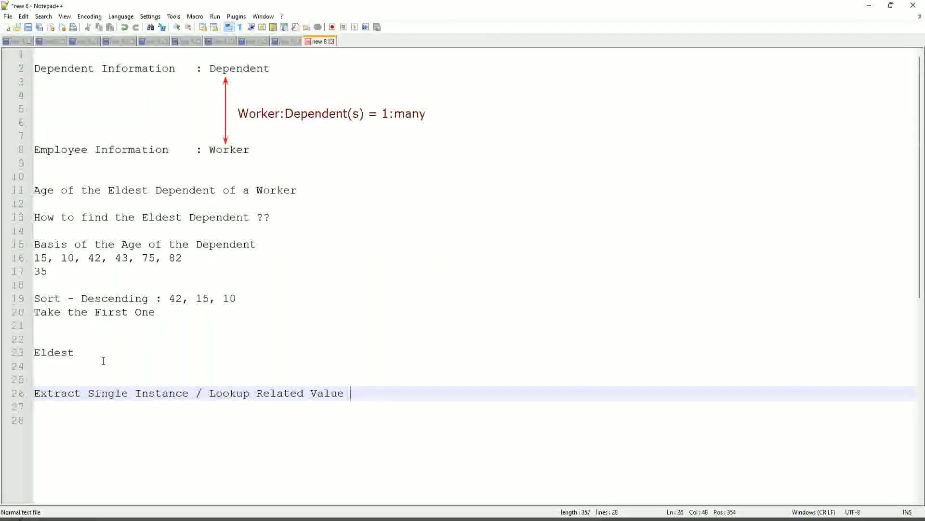
left_click(192, 393)
type("(ESI)")
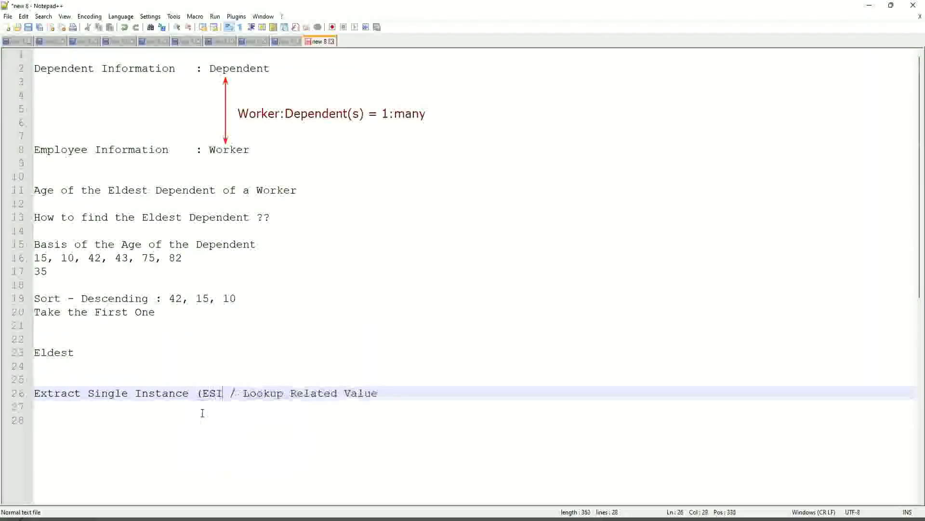
left_click(399, 393)
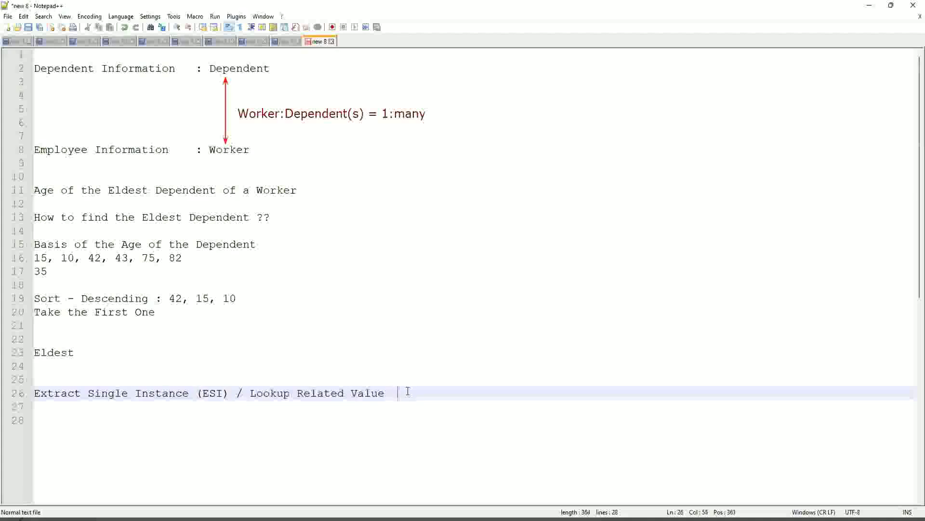
type("(LRV)")
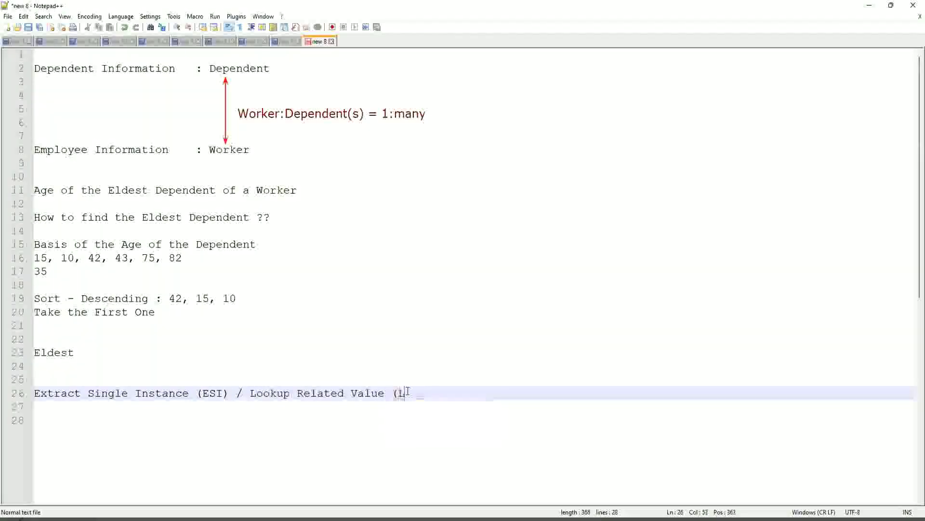
left_click(425, 358)
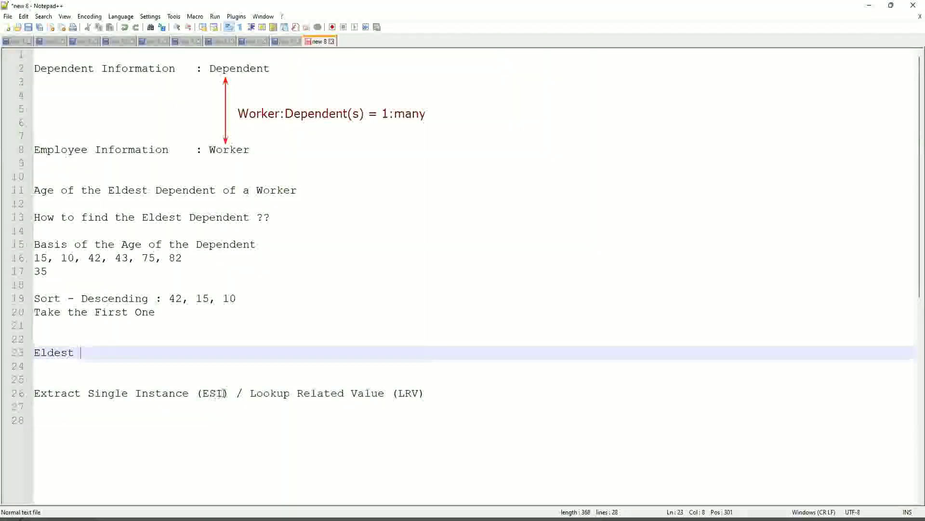
left_click(207, 394)
left_click_drag(206, 394, 191, 400)
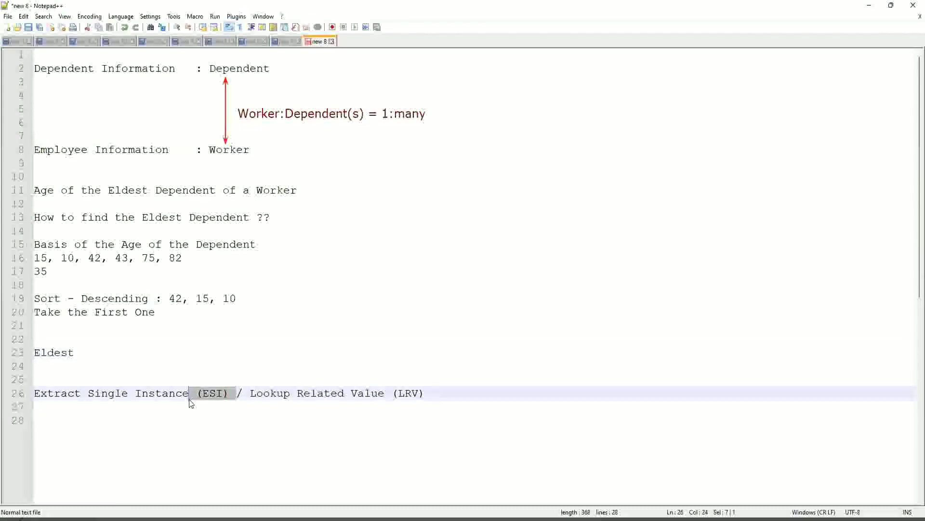
left_click(216, 394)
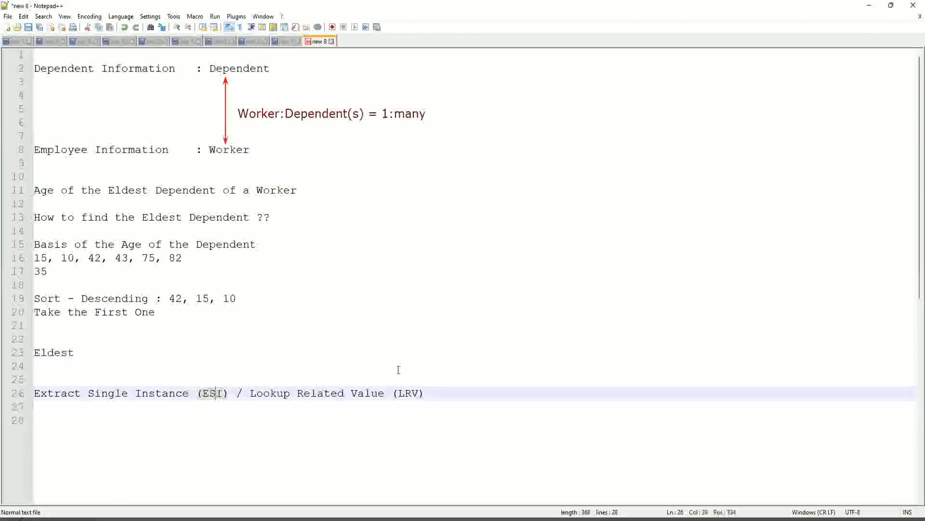
double_click(411, 391)
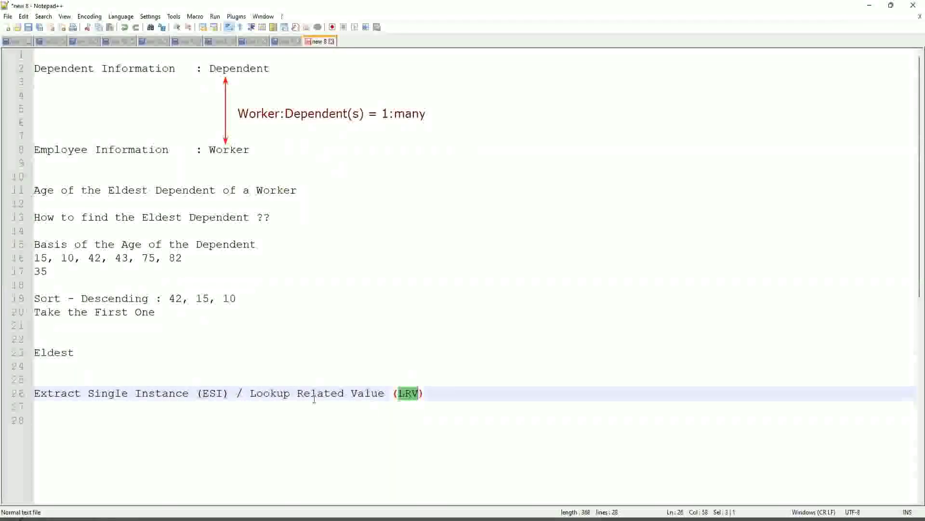
left_click(102, 393)
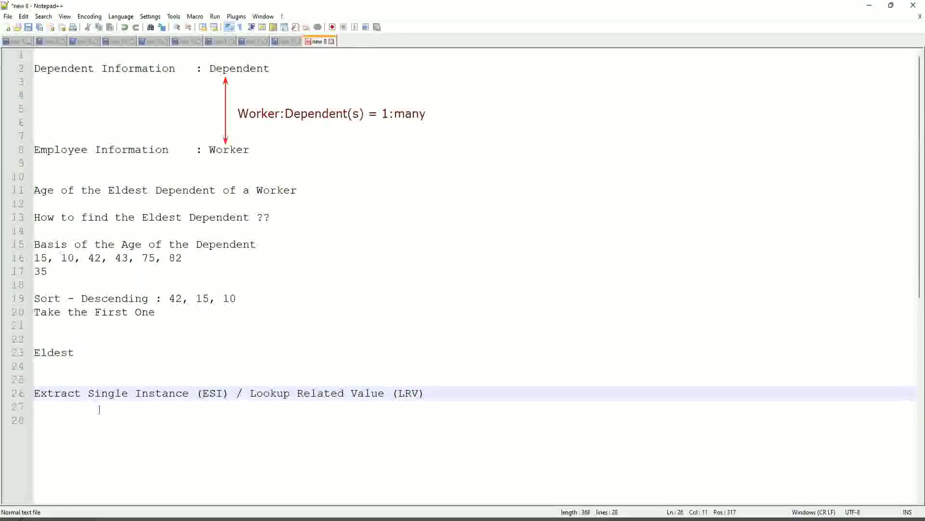
left_click(149, 393)
left_click_drag(230, 394, 10, 382)
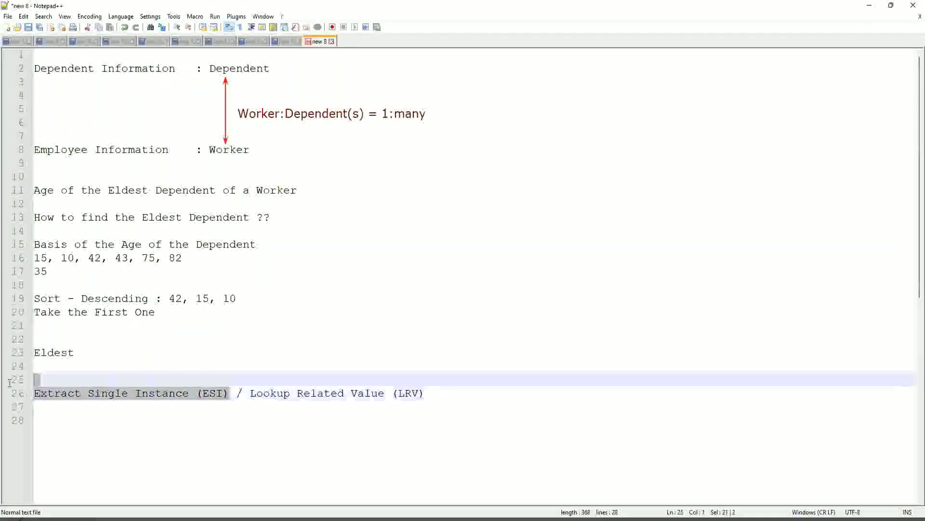
left_click(135, 393)
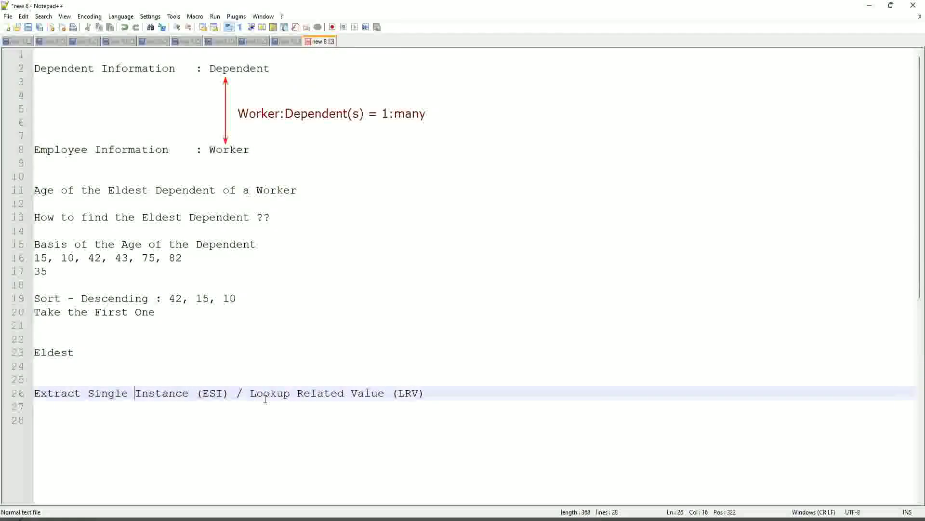
left_click_drag(248, 394, 385, 394)
left_click_drag(453, 394, 457, 393)
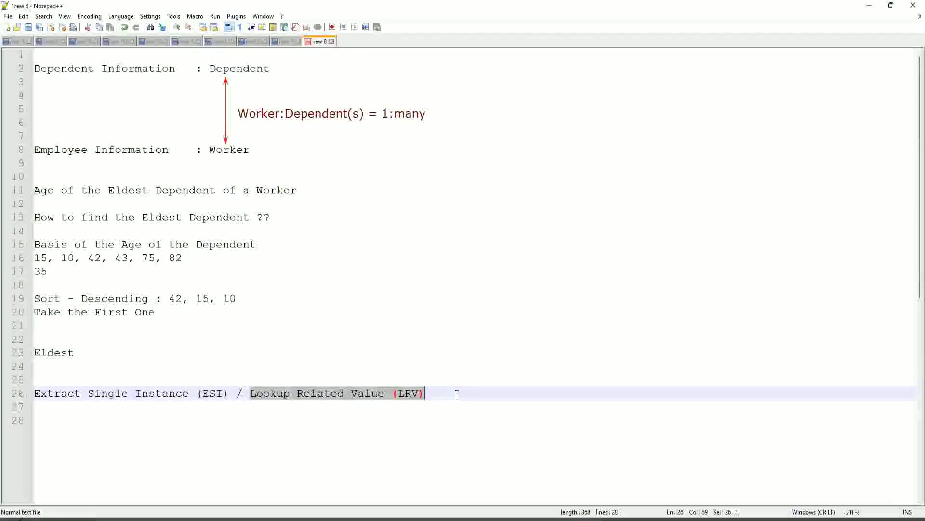
left_click(429, 341)
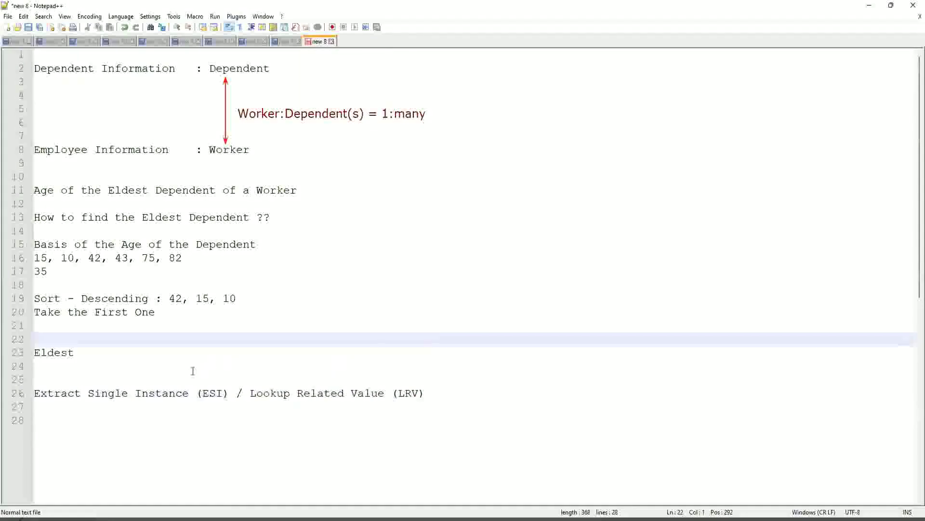
left_click(173, 371)
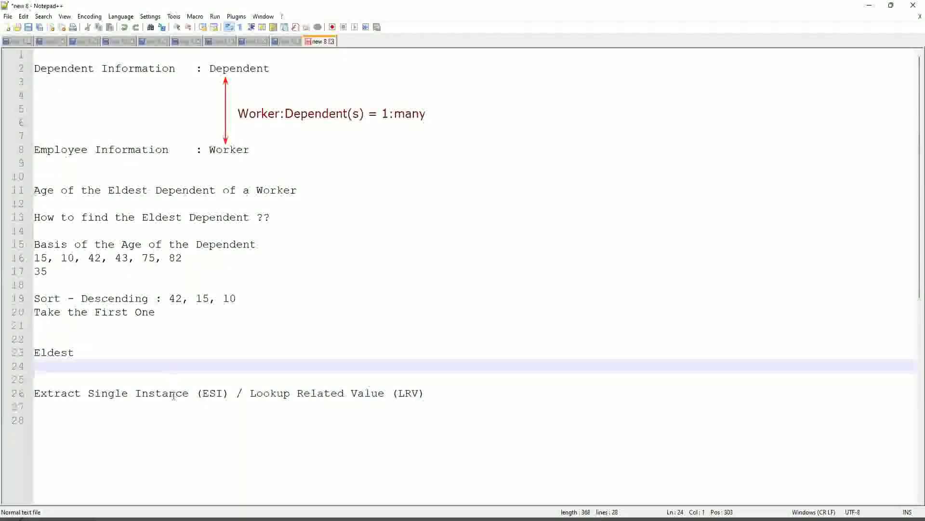
left_click(206, 393)
left_click_drag(218, 393, 224, 393)
left_click(208, 393)
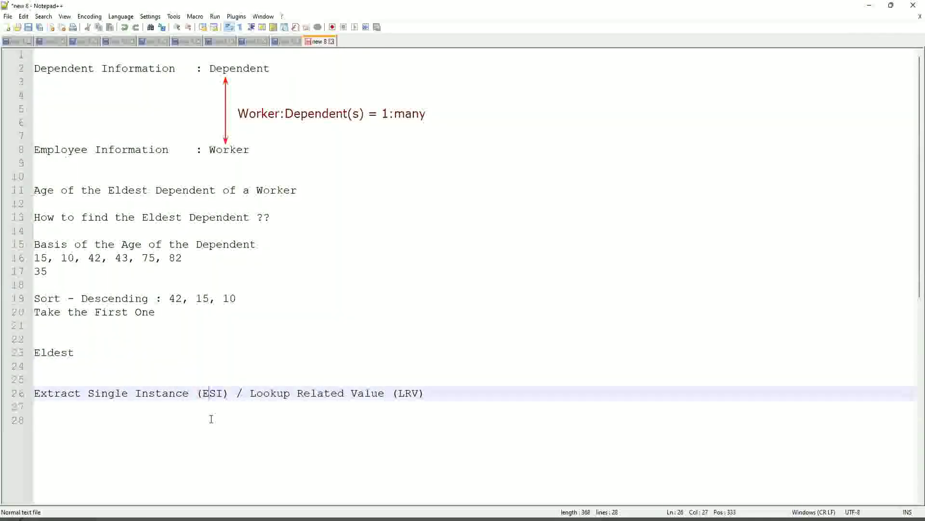